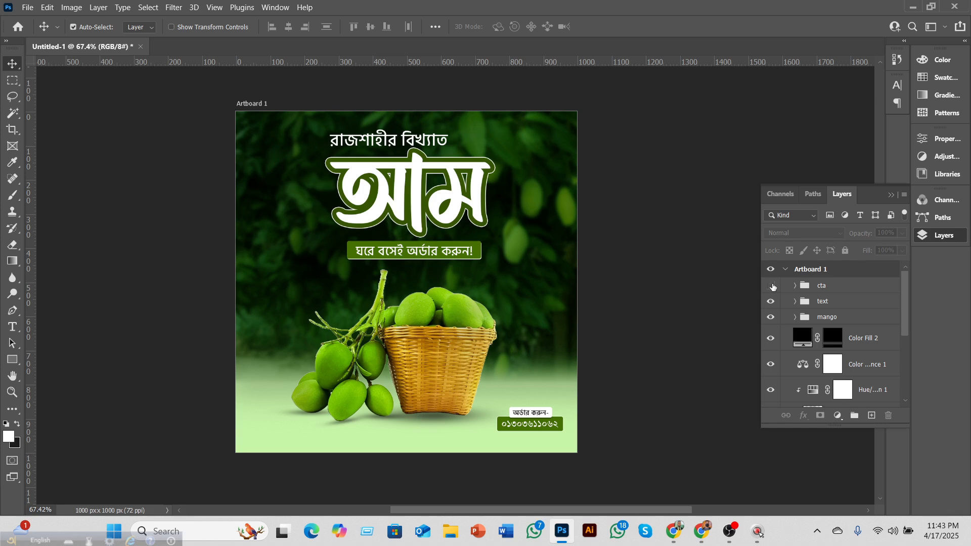
- Hide the cta, text and mango layer groups so only the artboard's background layers show
left_click_drag(772, 285, 771, 317)
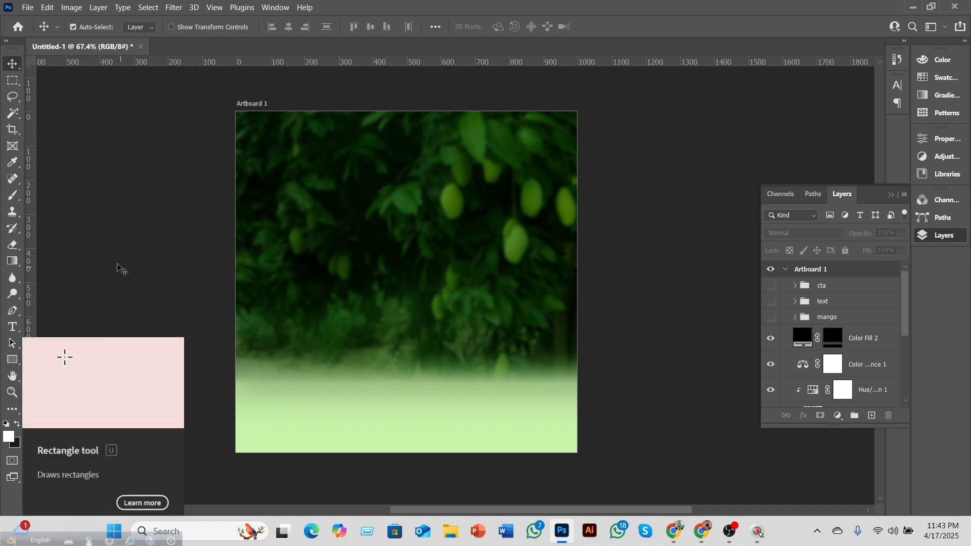
left_click(16, 359)
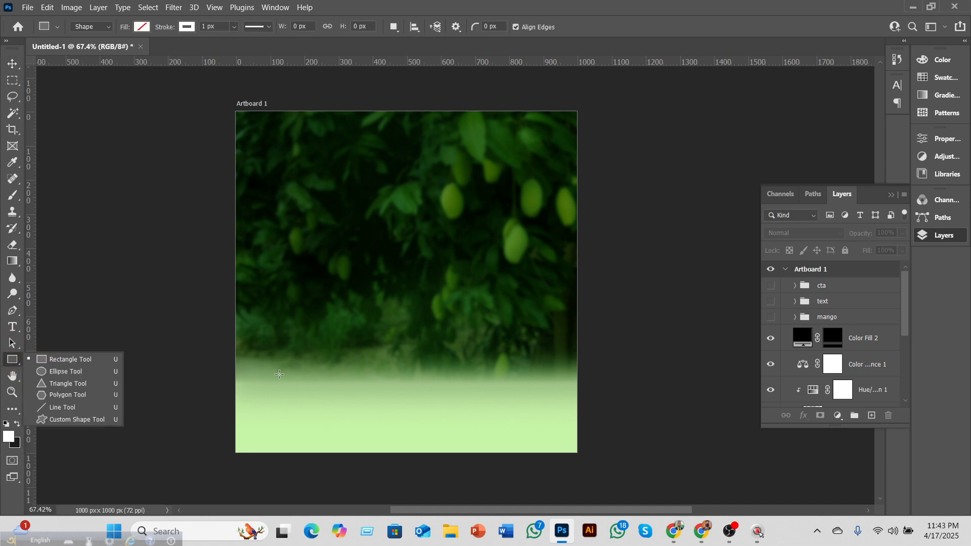
- Switch to Chrome and examine the mango social media post designs on Behance as reference for a translucent text panel
mouse_move(674, 531)
left_click(627, 486)
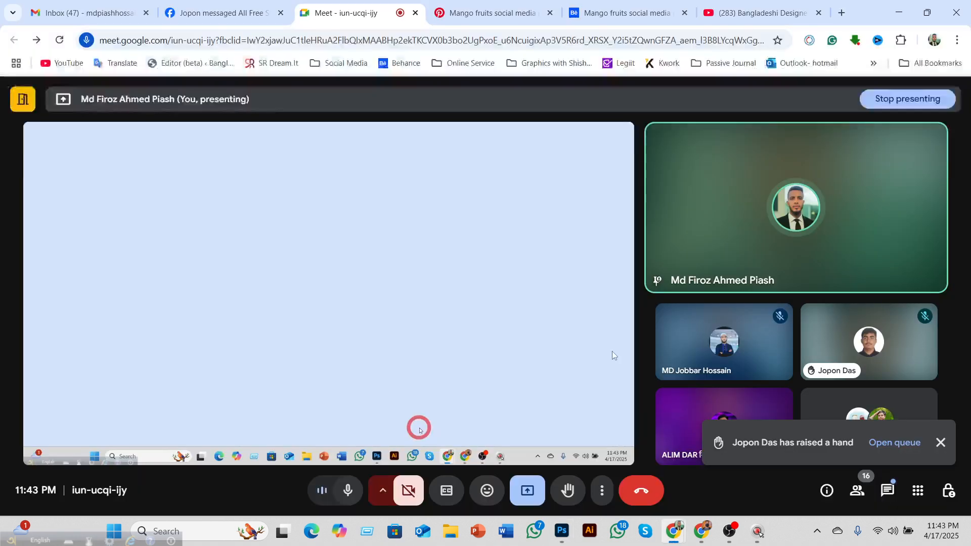
left_click(487, 14)
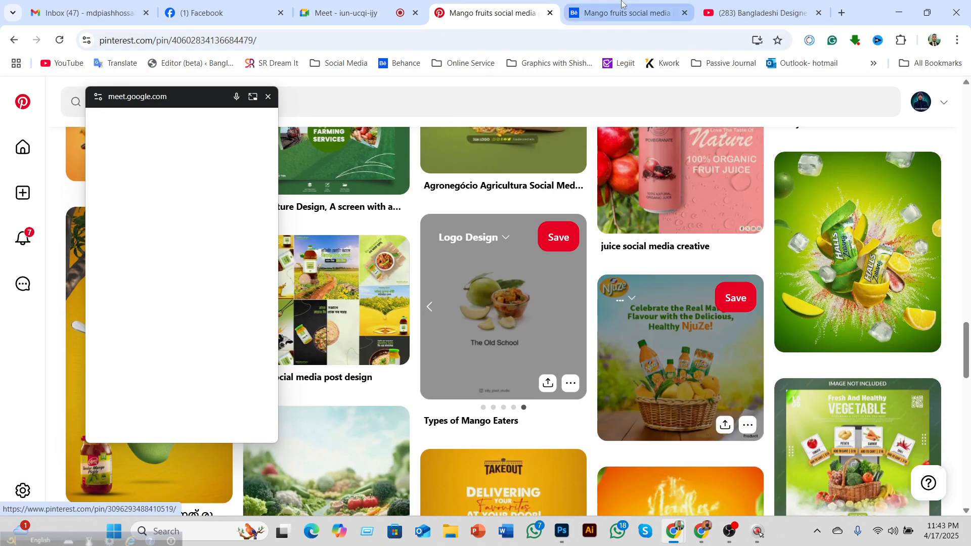
left_click(627, 13)
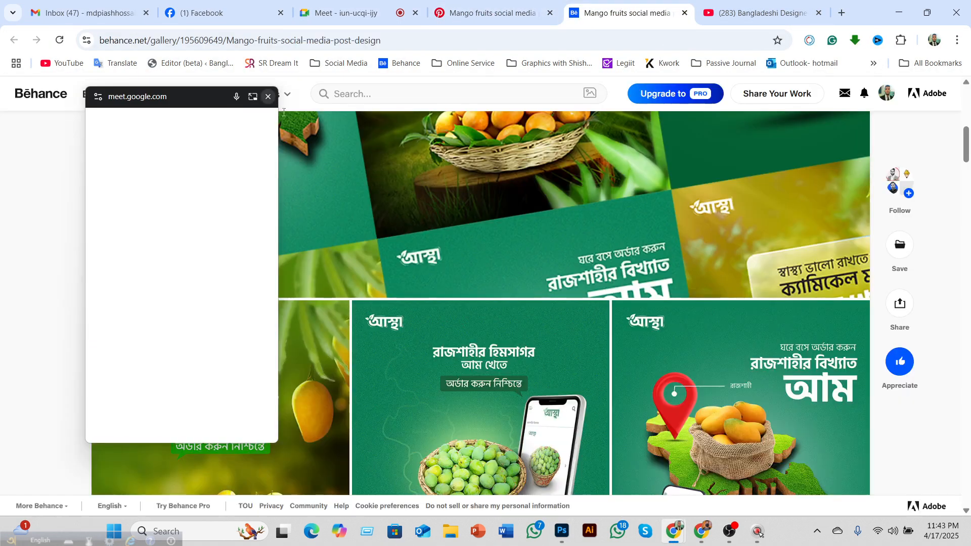
scroll(732, 310, "down", 7)
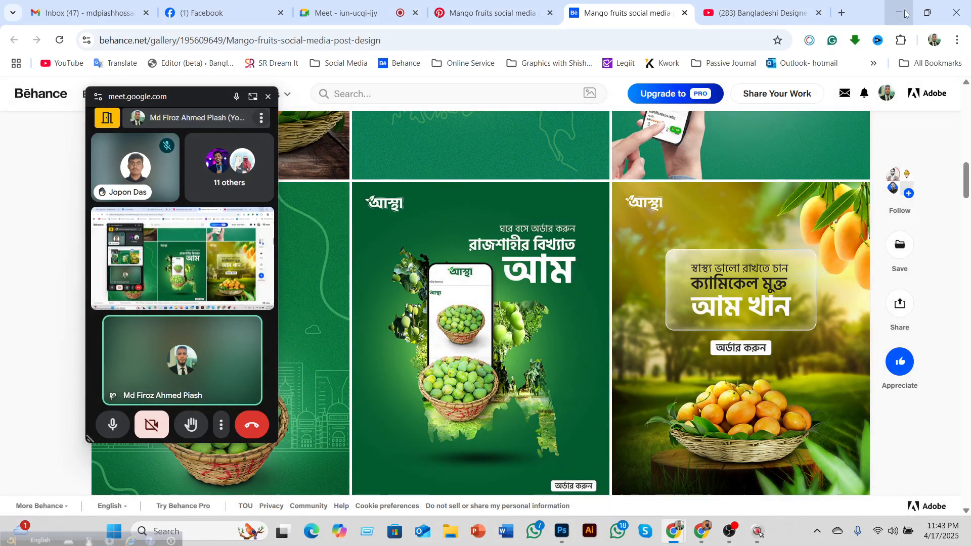
left_click(905, 13)
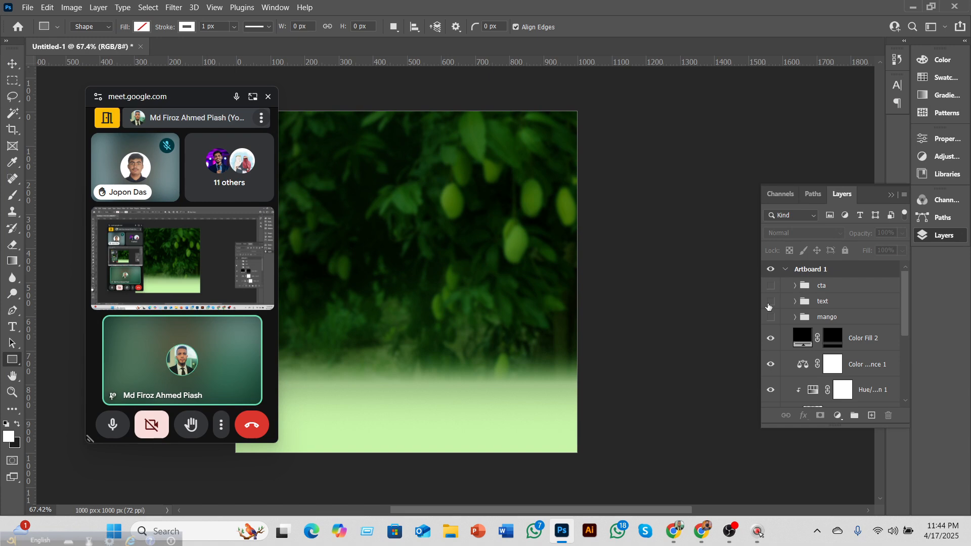
- Make the mango layer group visible again and close the floating meeting window covering the canvas
left_click(771, 316)
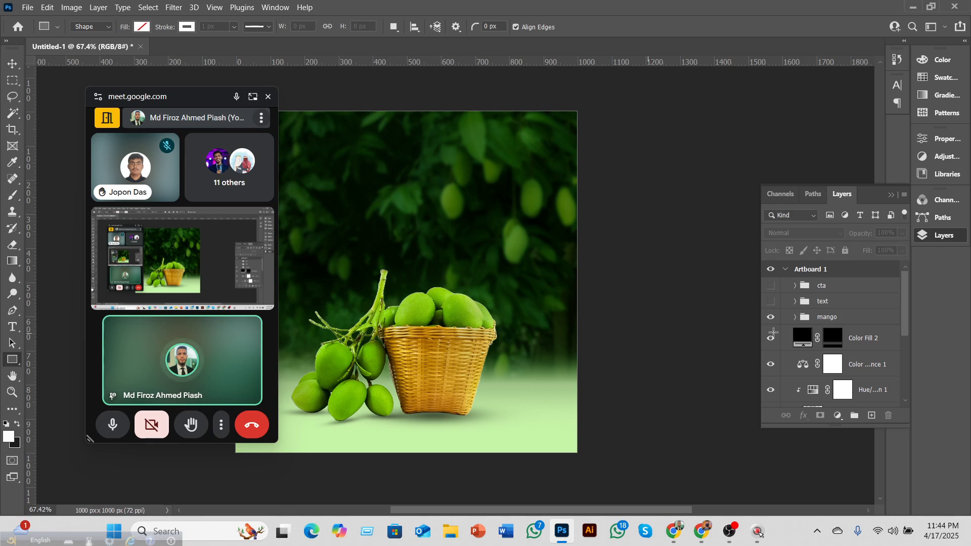
left_click(771, 302)
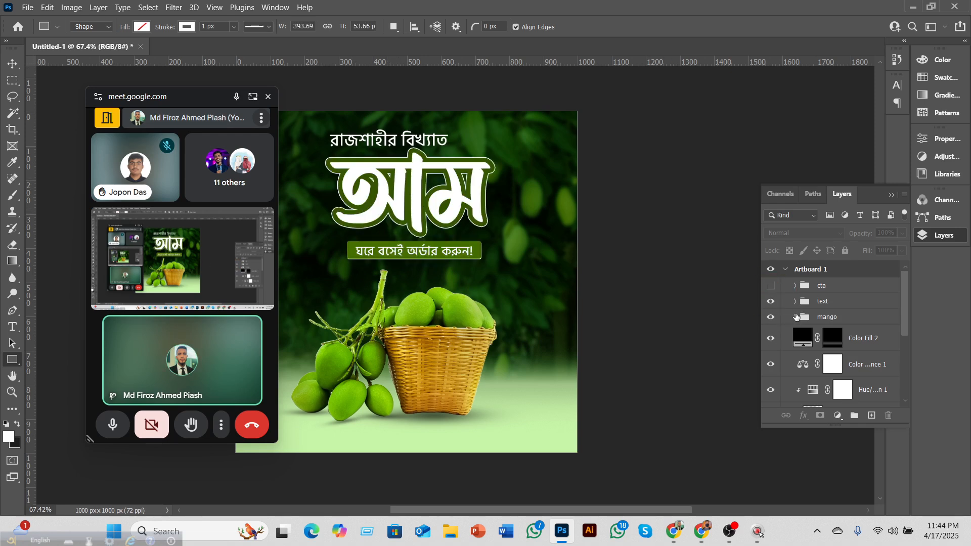
left_click(771, 301)
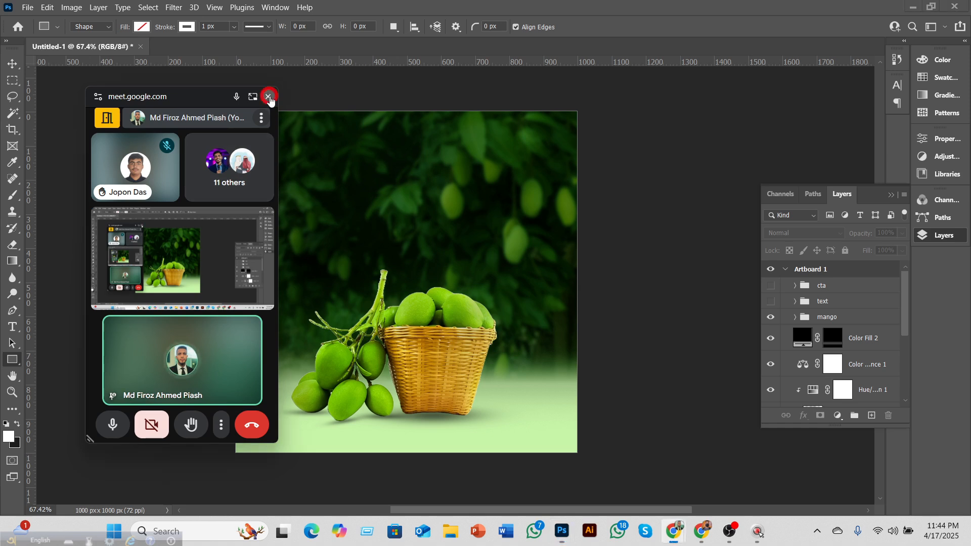
left_click(268, 96)
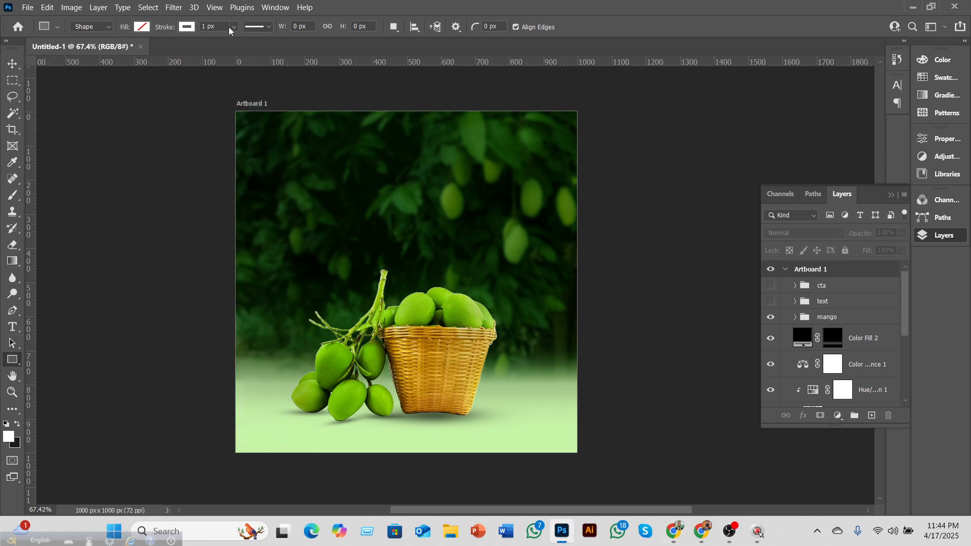
- Draw a white-filled rectangle about 507 by 288 px over the upper part of the artboard
left_click(142, 26)
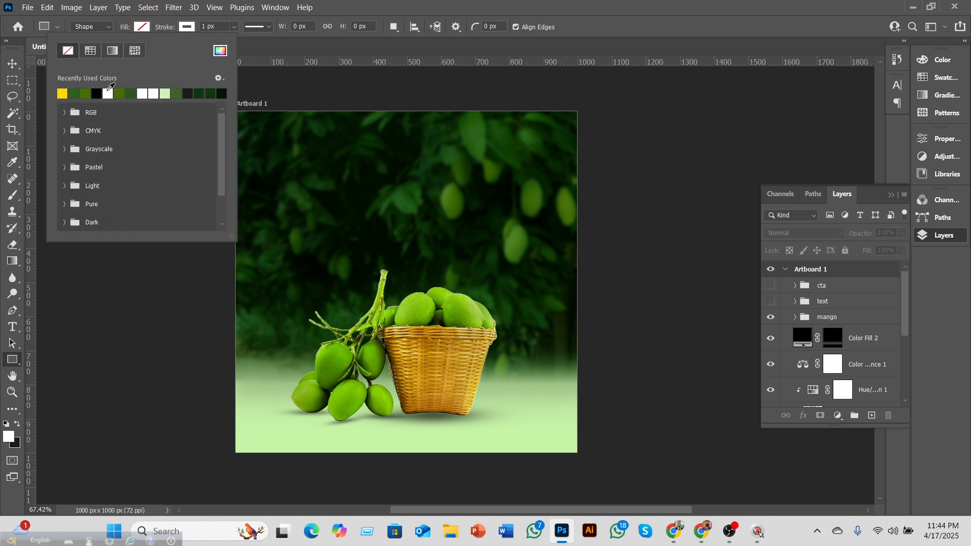
left_click(108, 92)
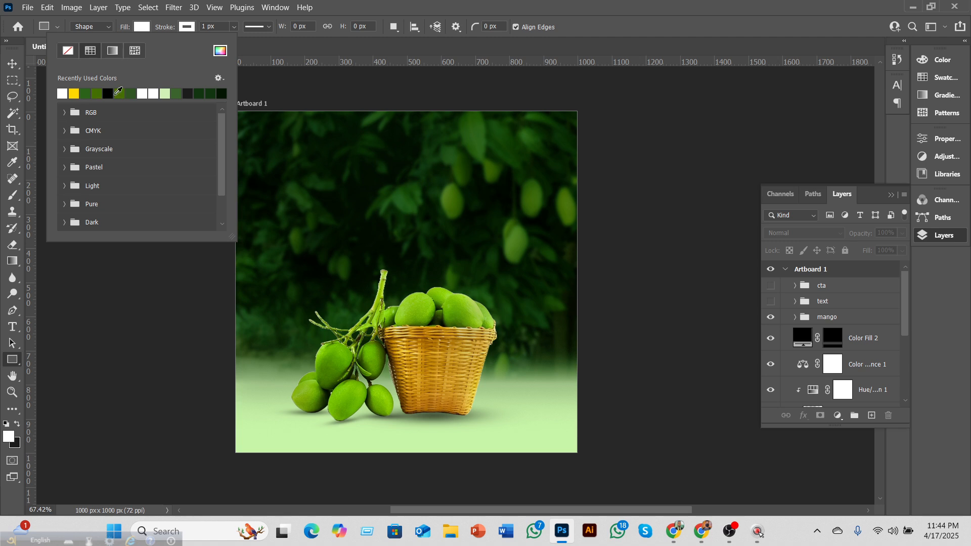
left_click_drag(346, 158, 519, 256)
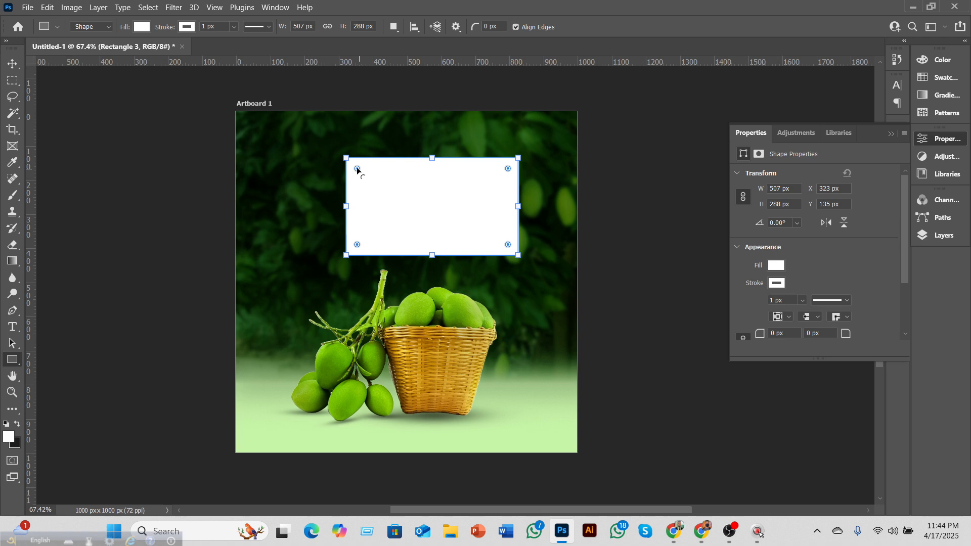
- Round the white rectangle's corners to about 33 px and move it to the horizontal center, above the mango basket
left_click_drag(356, 168, 355, 168)
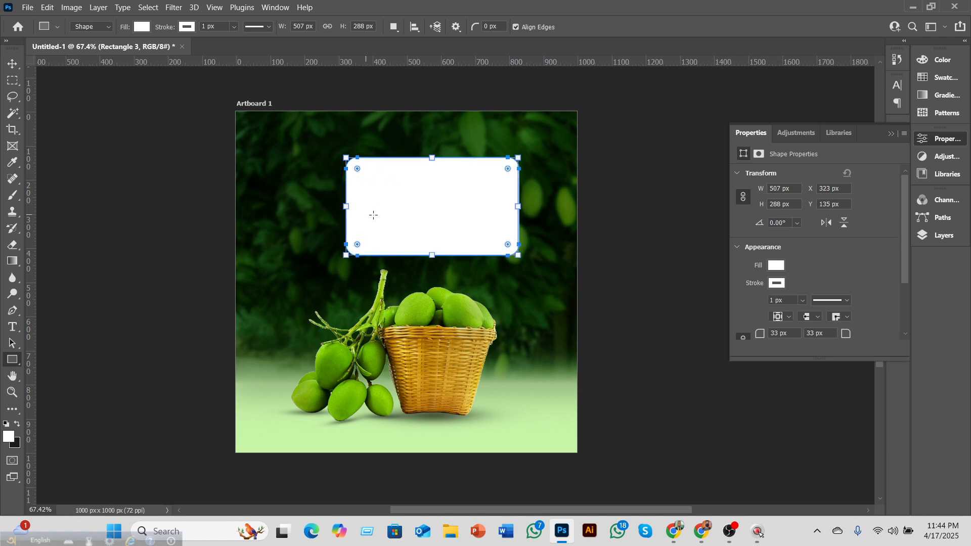
left_click(12, 63)
left_click_drag(433, 199, 413, 181)
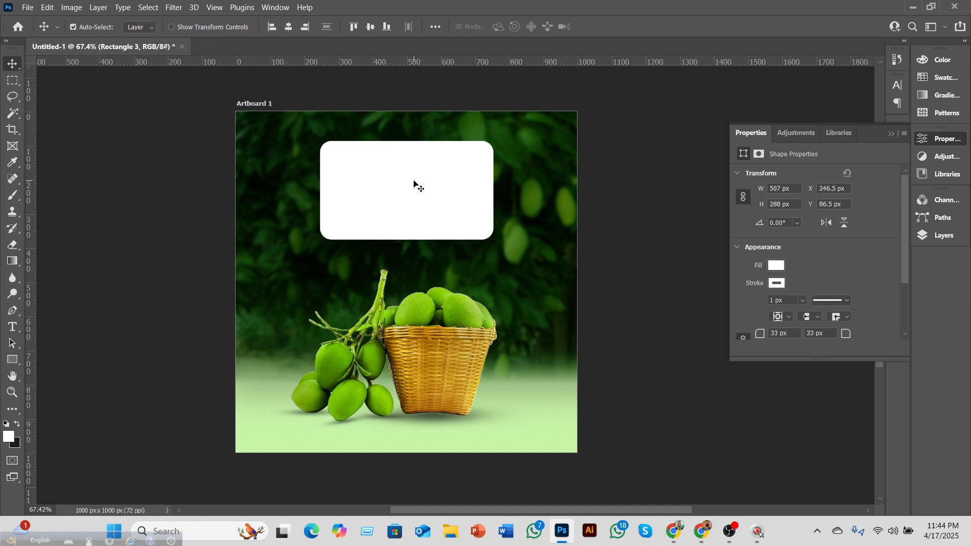
- Lower the rounded rectangle layer's Fill to 12% while leaving its Opacity at 100%
left_click(940, 237)
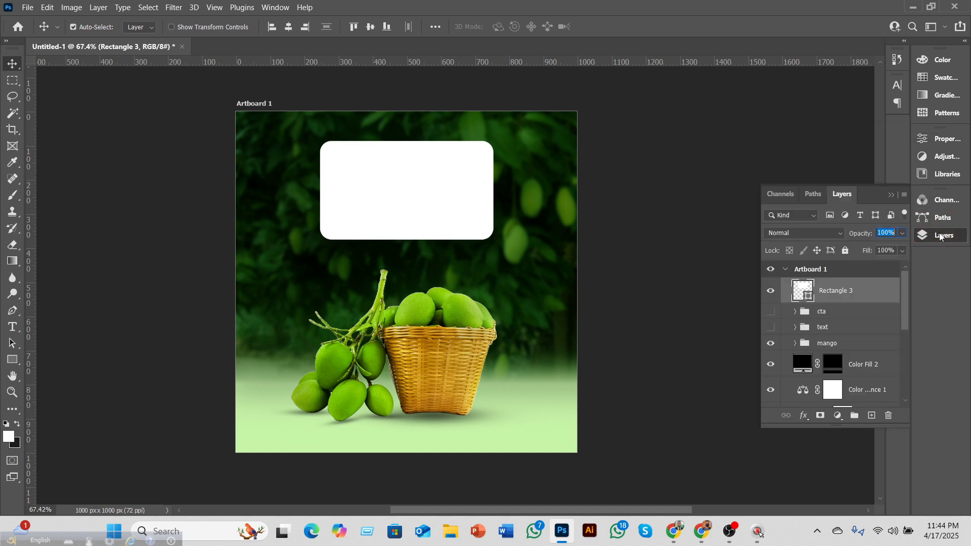
left_click(903, 251)
left_click_drag(890, 259, 865, 263)
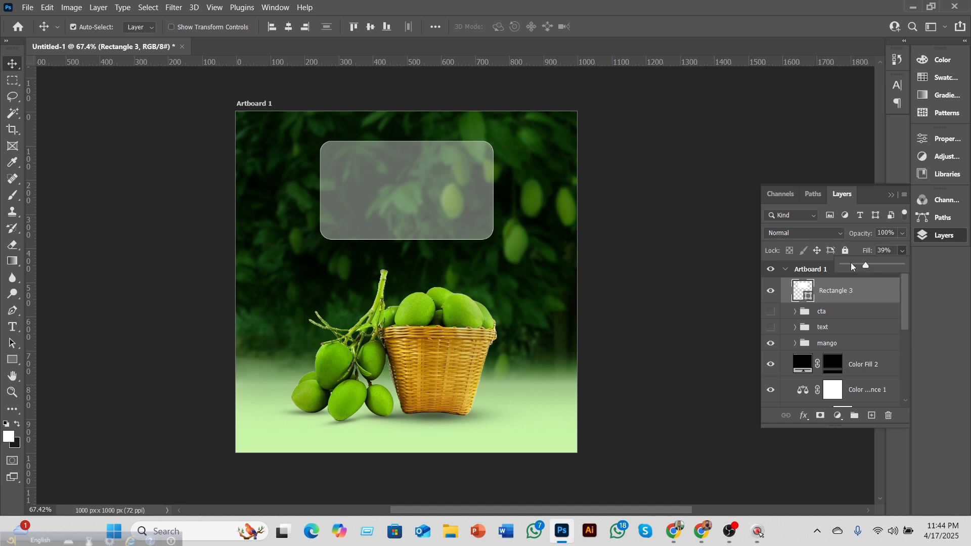
left_click(851, 264)
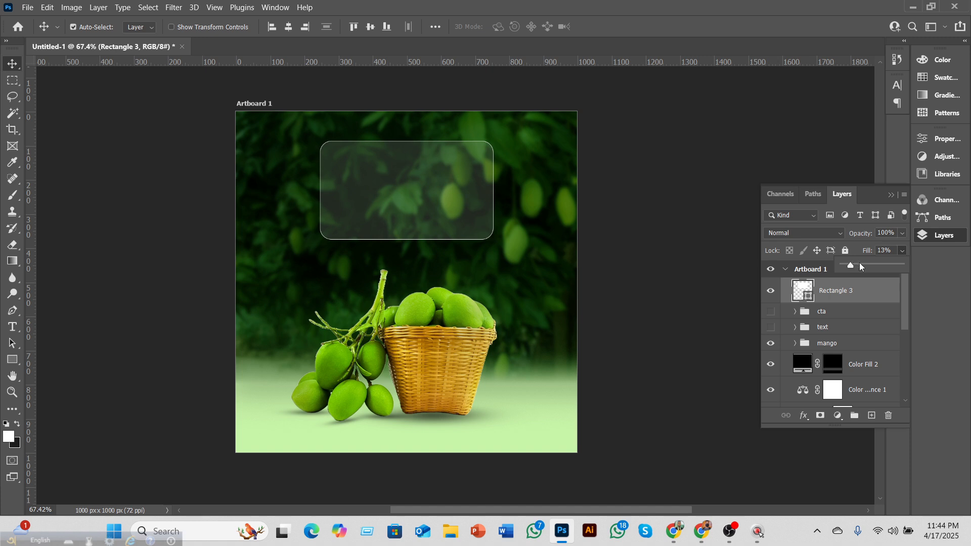
left_click(889, 264)
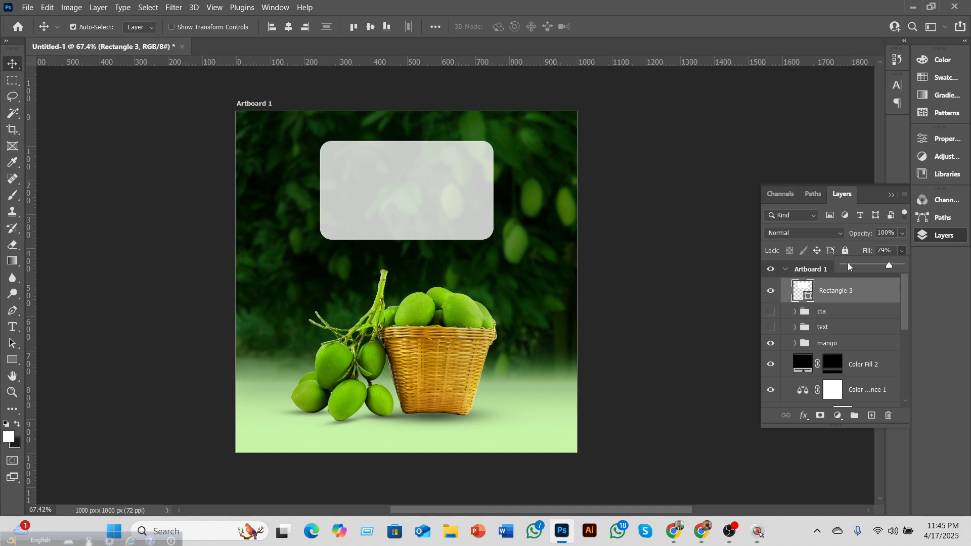
left_click_drag(848, 262, 854, 268)
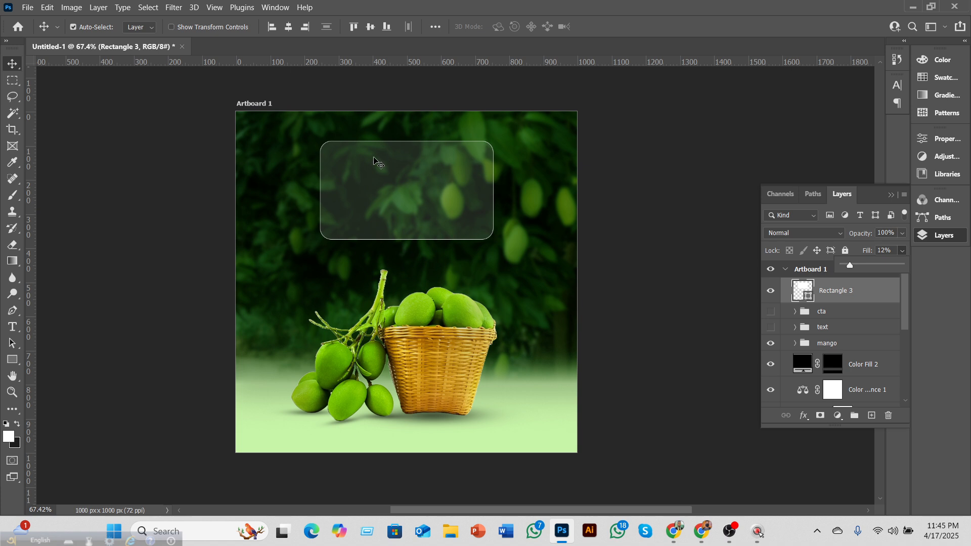
- Open the rounded rectangle's blending options and enable the Outer Glow layer style
left_click(863, 293)
right_click(862, 294)
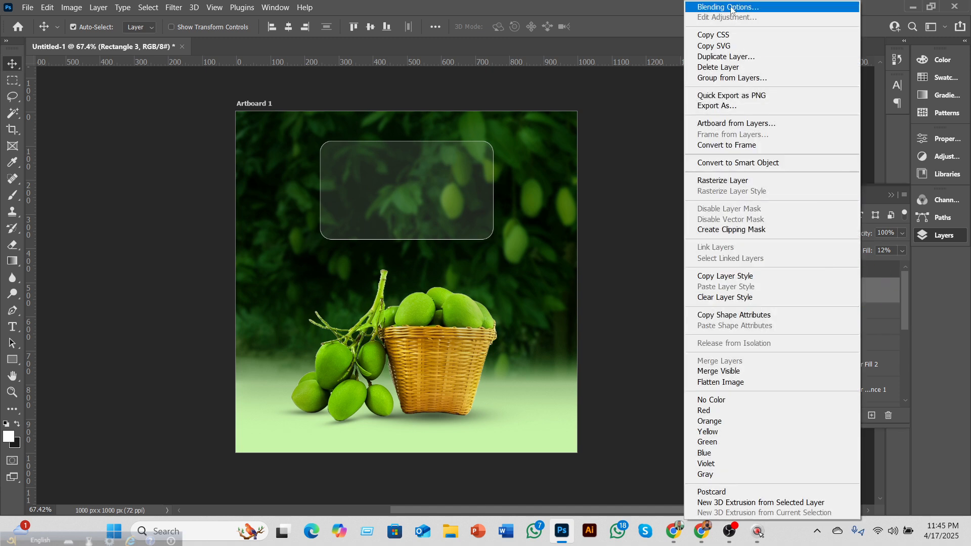
left_click(731, 8)
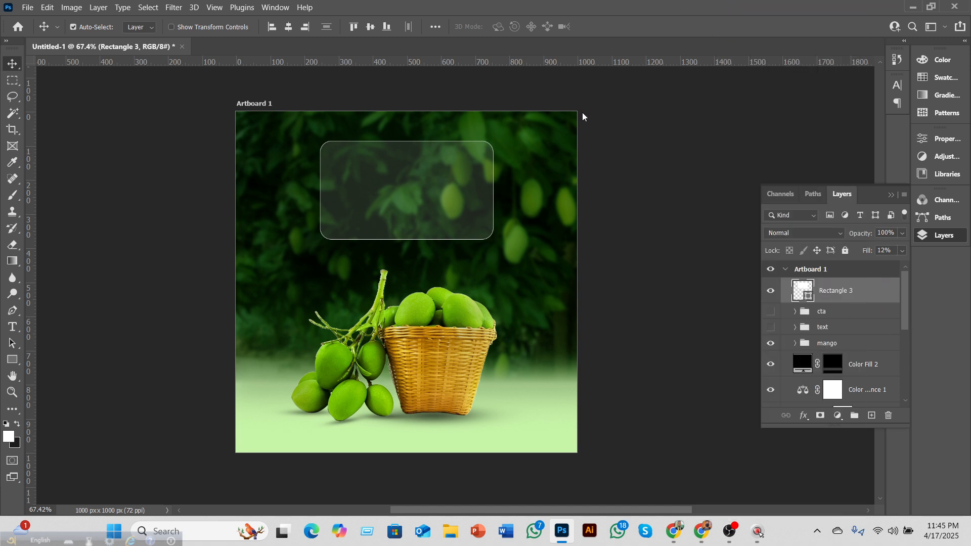
left_click_drag(574, 65, 672, 59)
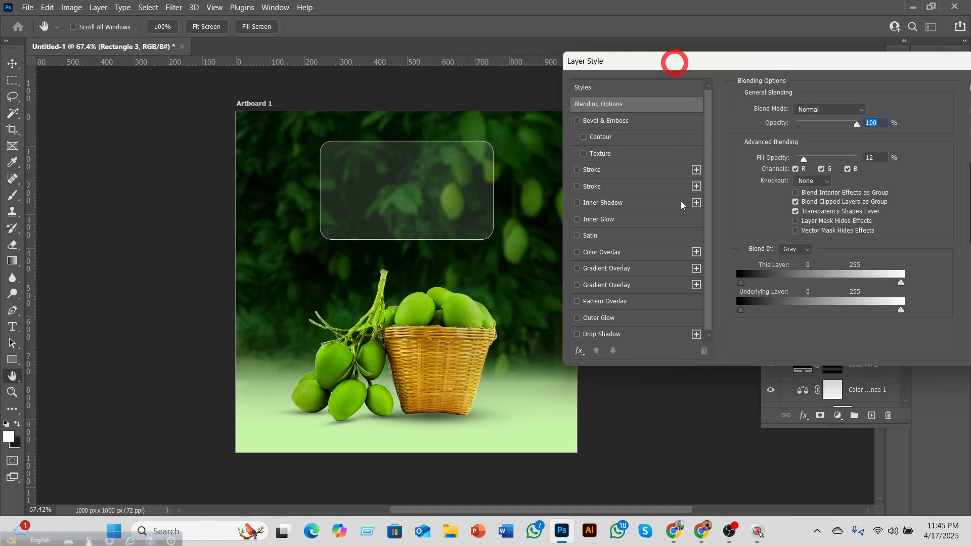
left_click(578, 320)
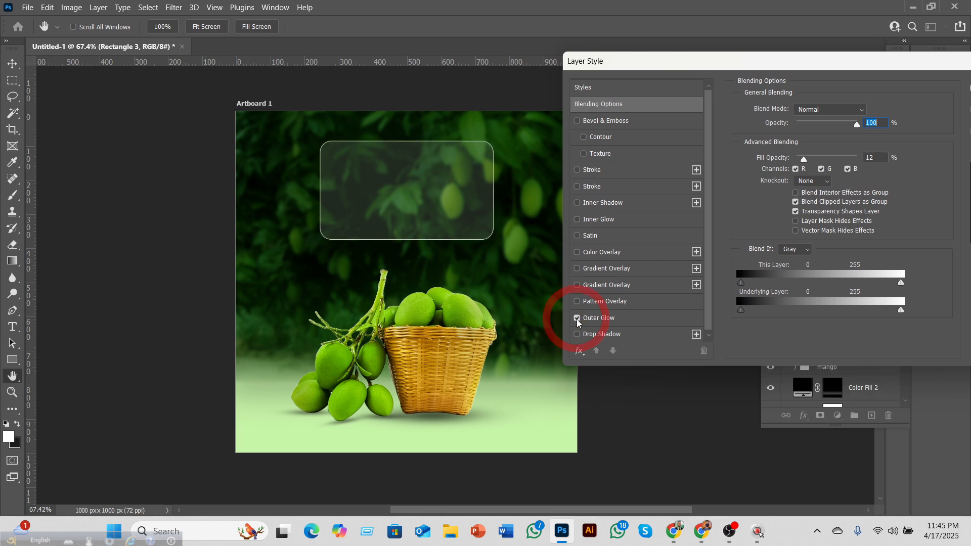
left_click(620, 318)
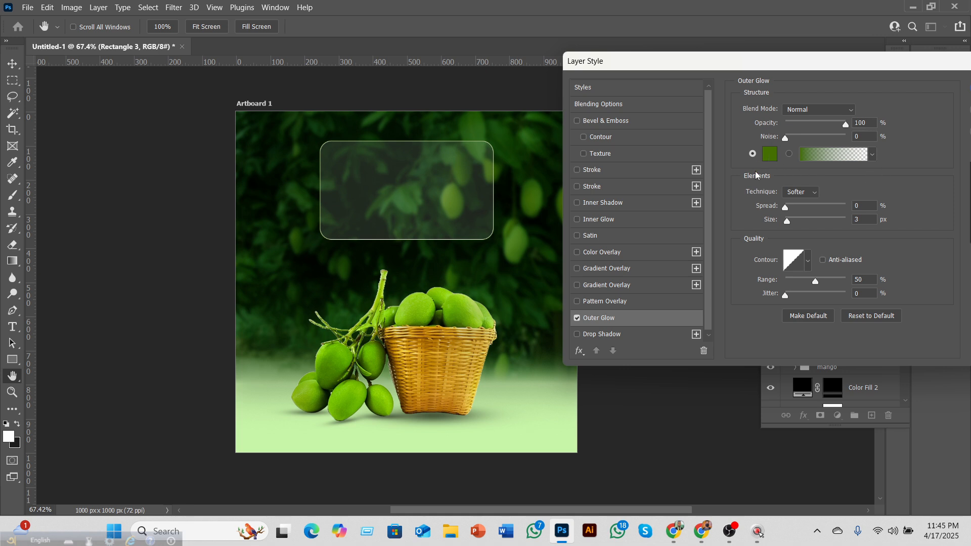
- Set the outer glow's color to white and its size to 1 px
left_click(770, 154)
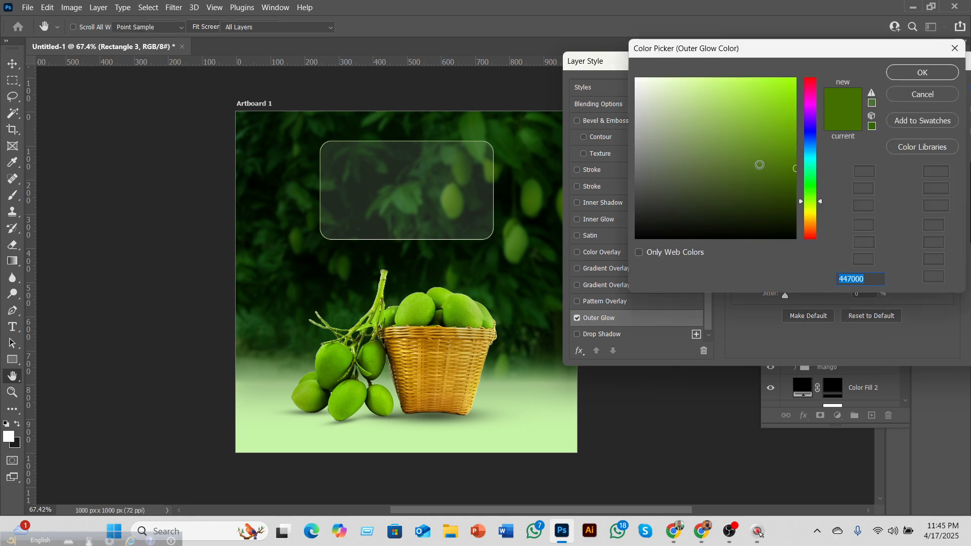
left_click(839, 105)
left_click(907, 76)
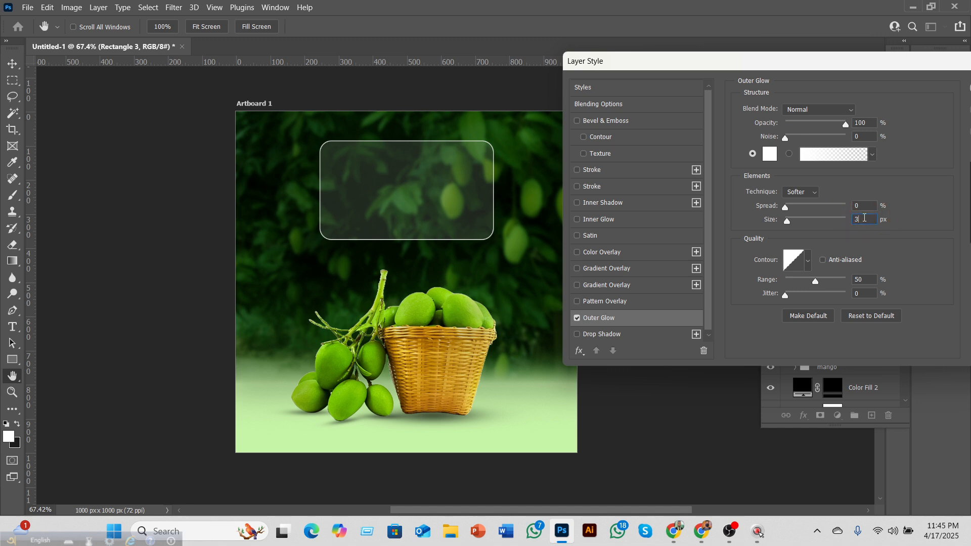
key("Down")
key("Down")
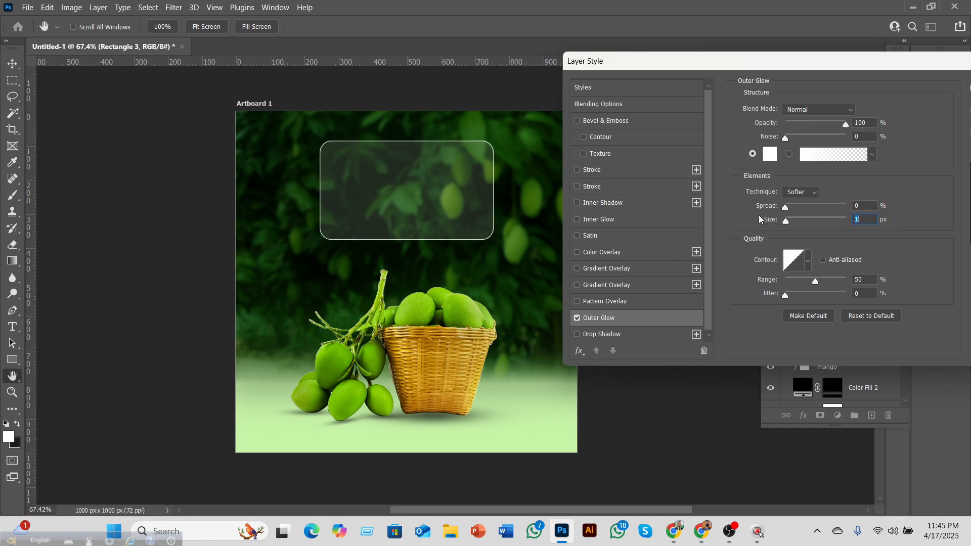
- Compare the Multiply, Screen and Normal blend modes for the outer glow and set it to Multiply
left_click(812, 111)
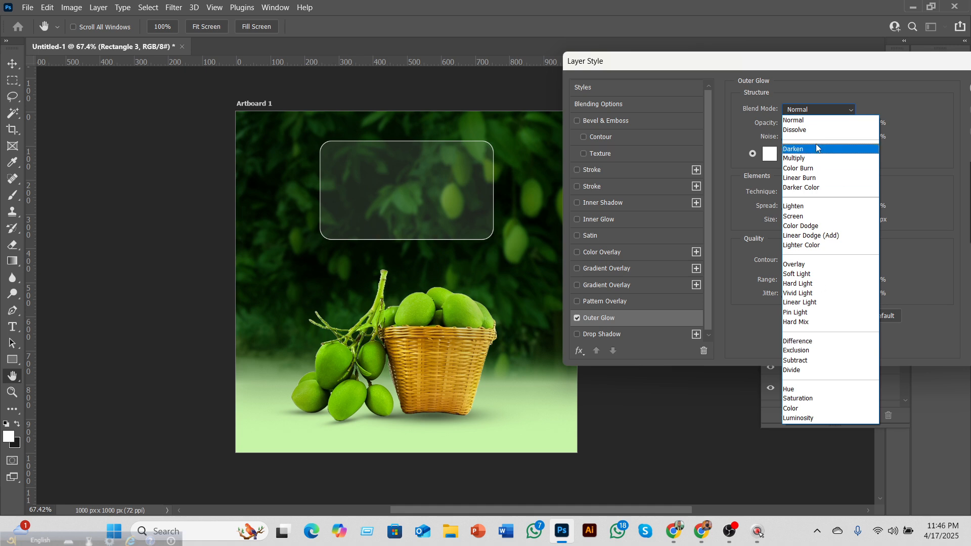
left_click(800, 159)
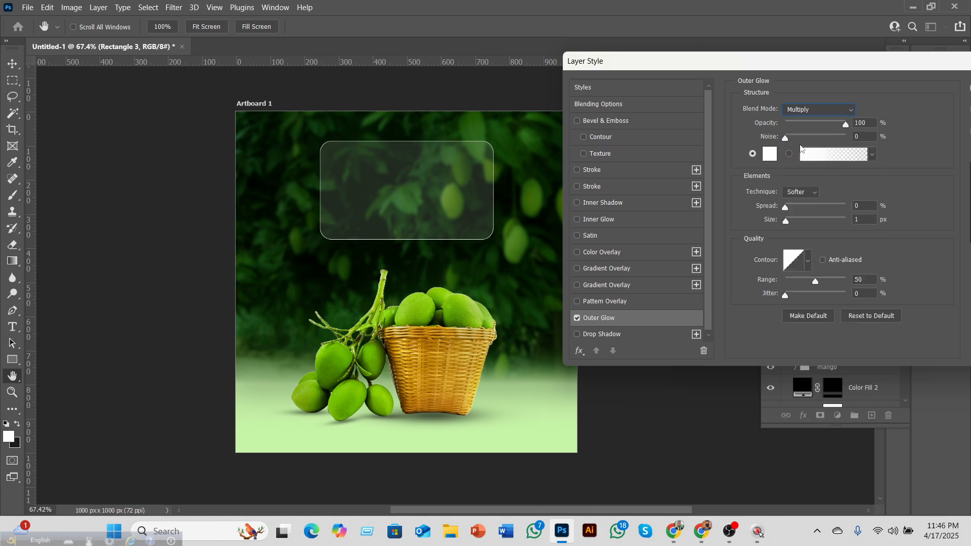
left_click(803, 114)
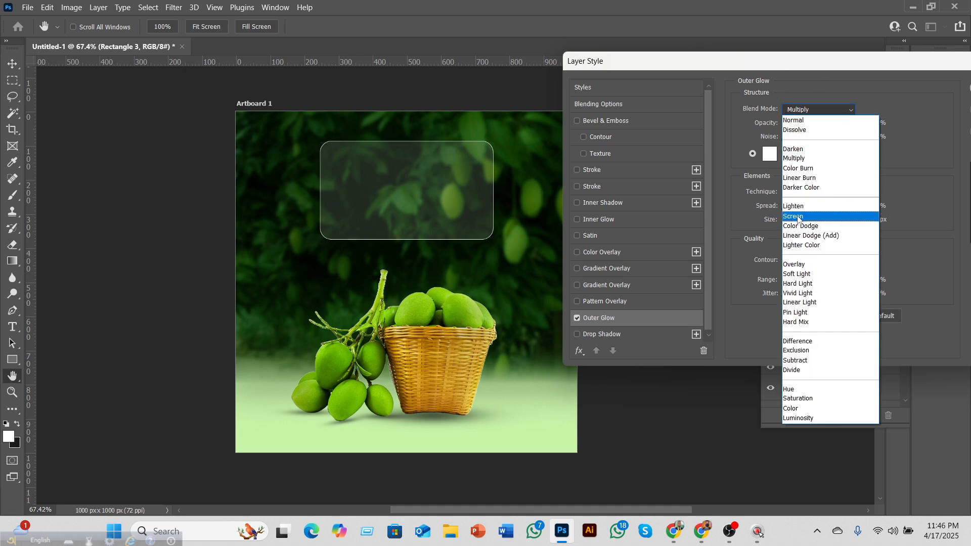
left_click(797, 216)
left_click(804, 113)
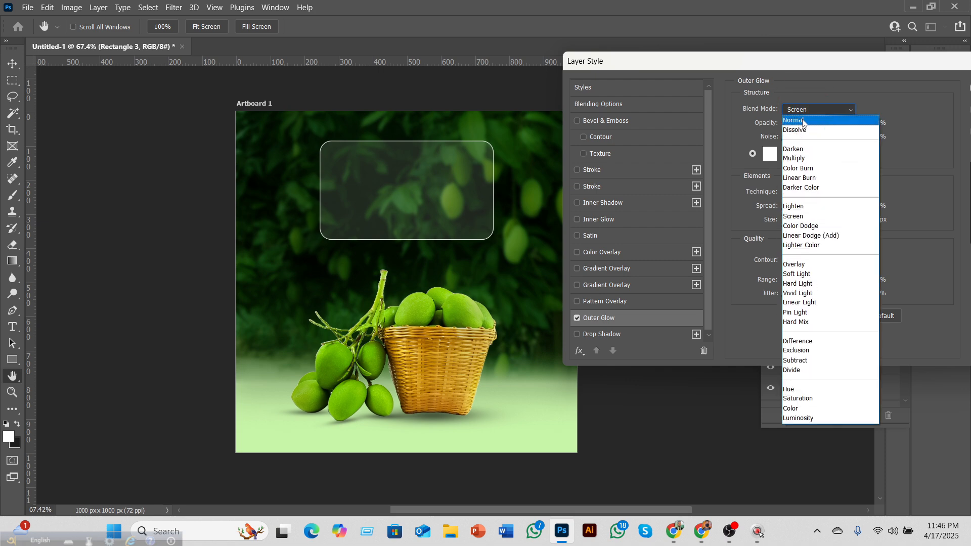
left_click(803, 119)
left_click(804, 109)
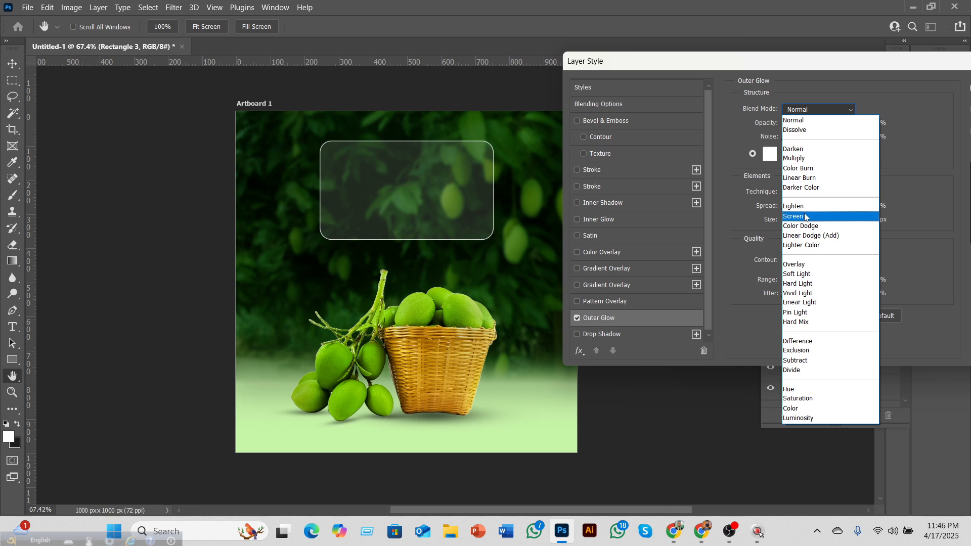
left_click(804, 158)
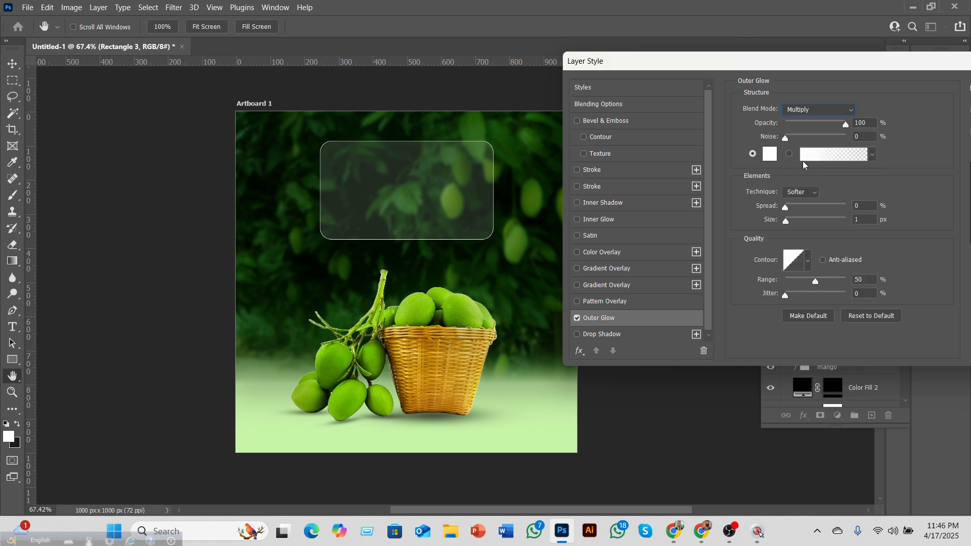
- Review the outer glow's Technique and Contour options, keep Softer and the linear contour, and apply the layer style
left_click(802, 193)
left_click(798, 202)
left_click(771, 209)
left_click(808, 261)
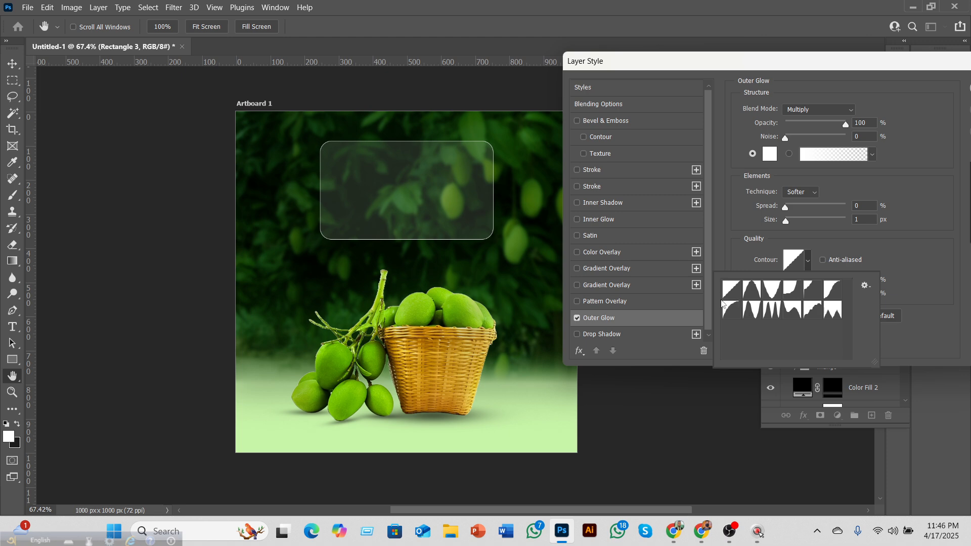
left_click(807, 262)
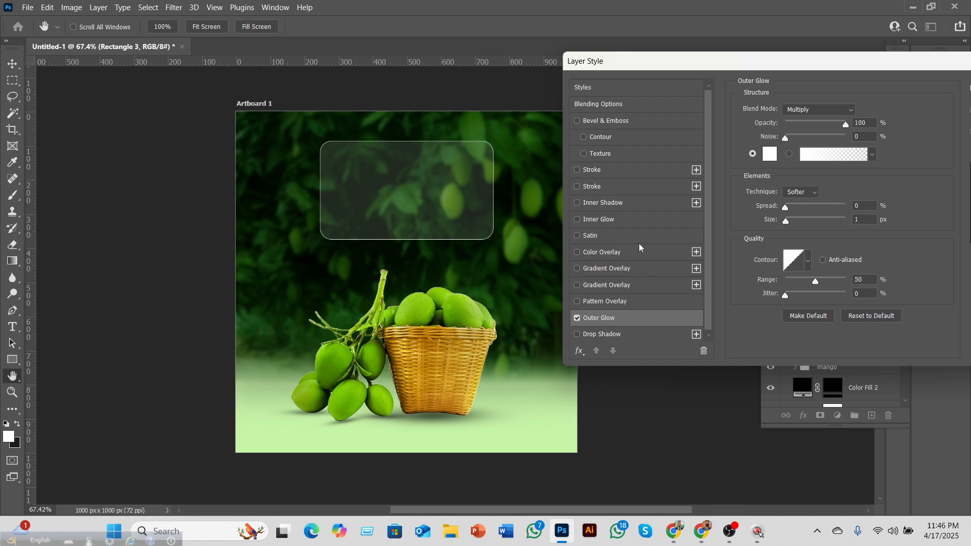
left_click_drag(799, 62, 594, 92)
left_click(815, 120)
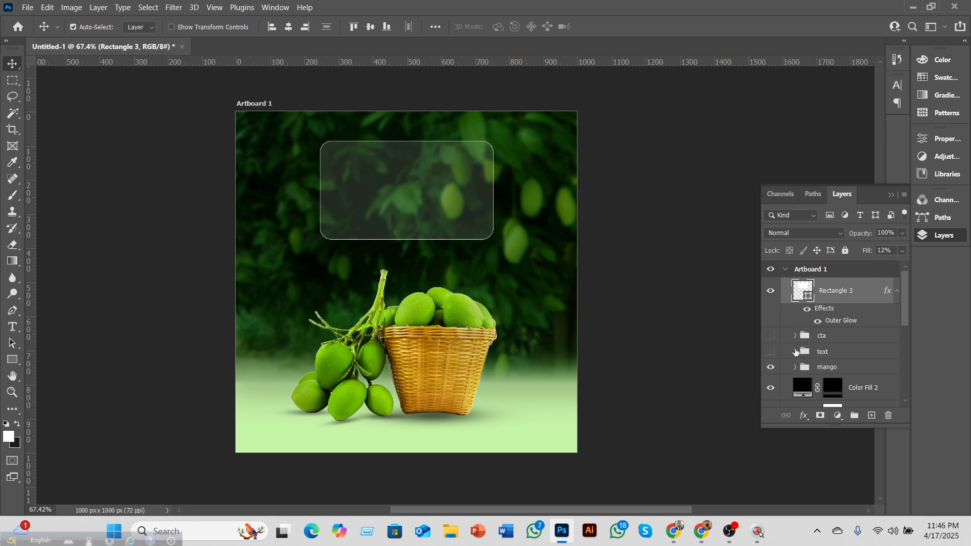
- Make the text group visible on the artboard and leave the group collapsed
left_click(770, 352)
left_click(795, 353)
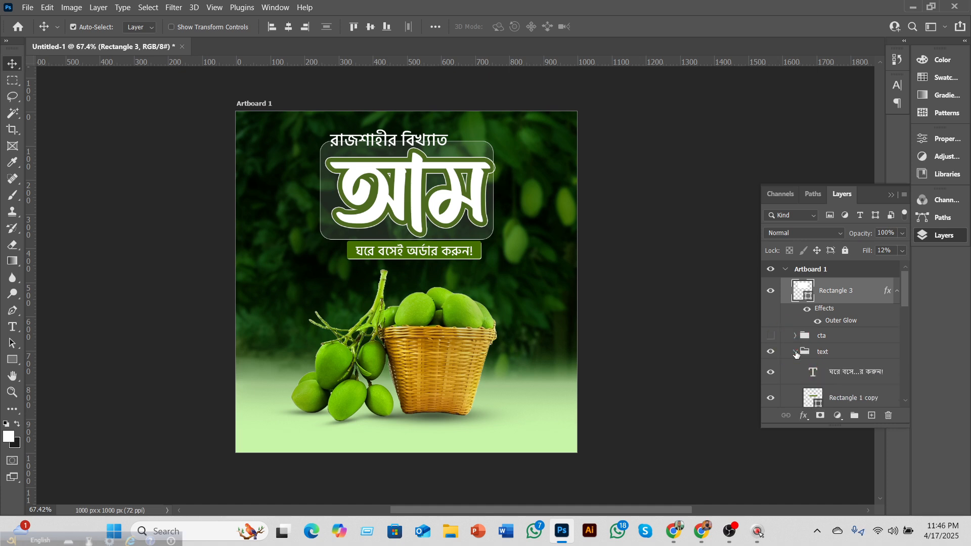
left_click(795, 352)
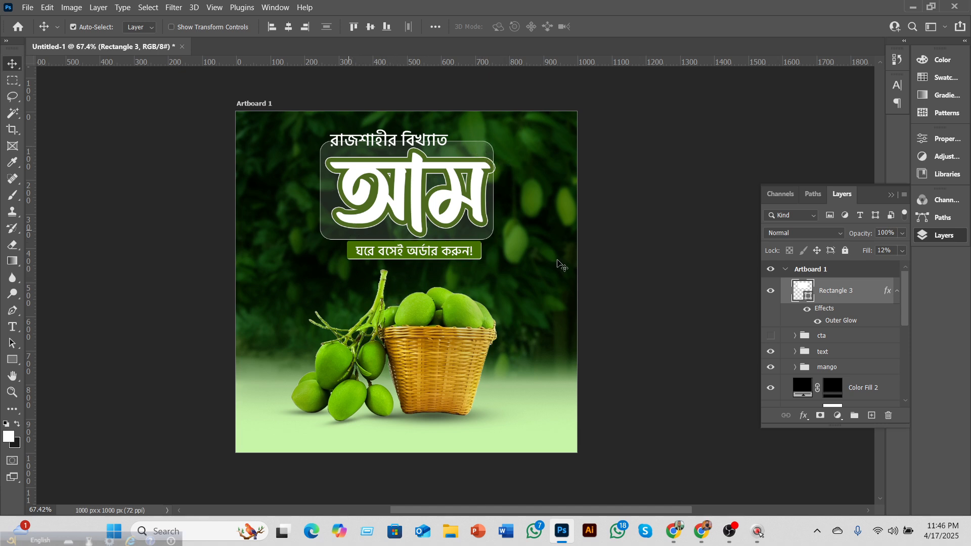
- Add a new empty layer above the rounded rectangle and clip it to the rectangle
left_click(848, 294)
left_click(871, 416)
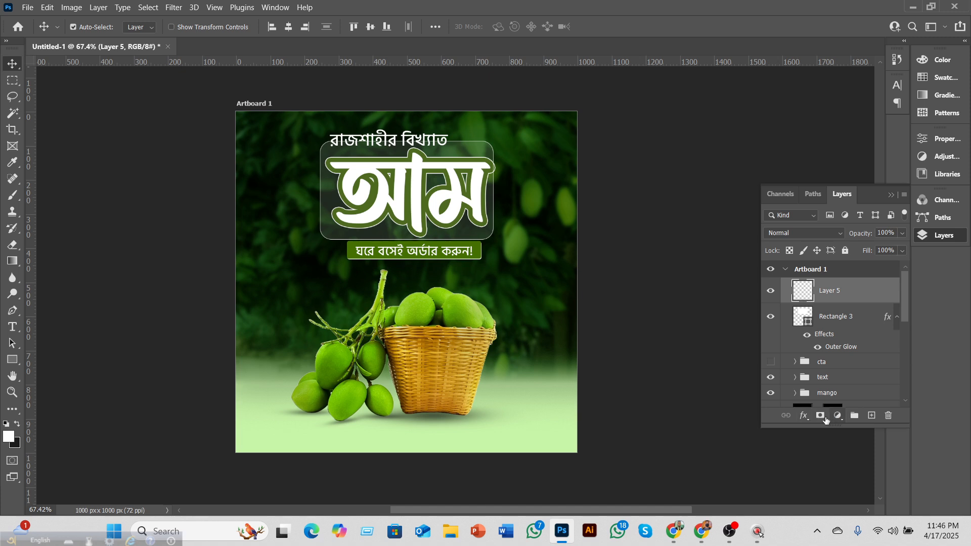
left_click(850, 305, "alt")
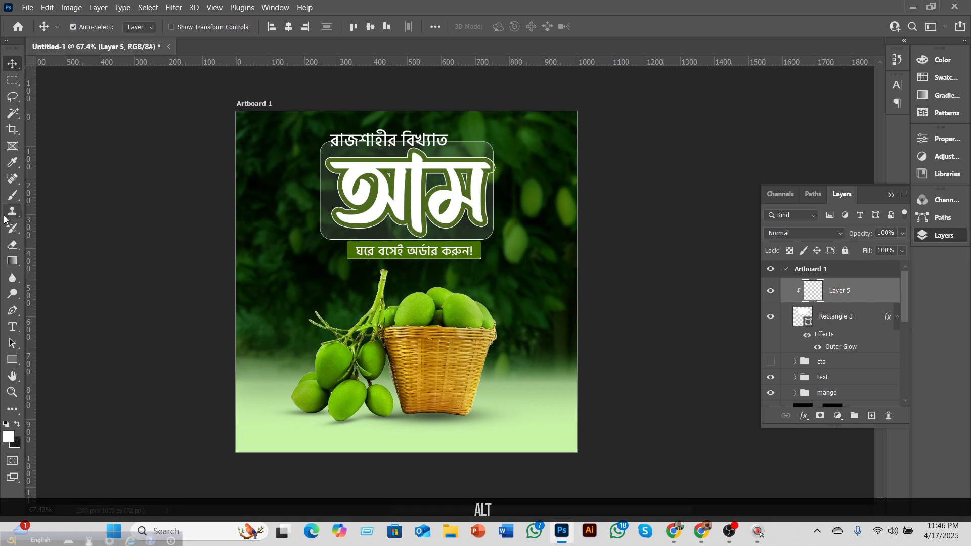
- Try to paint a white highlight on the panel's upper-right corner with the soft 150 px Brush, raising its Flow to 100%
left_click(13, 196)
left_click(17, 424)
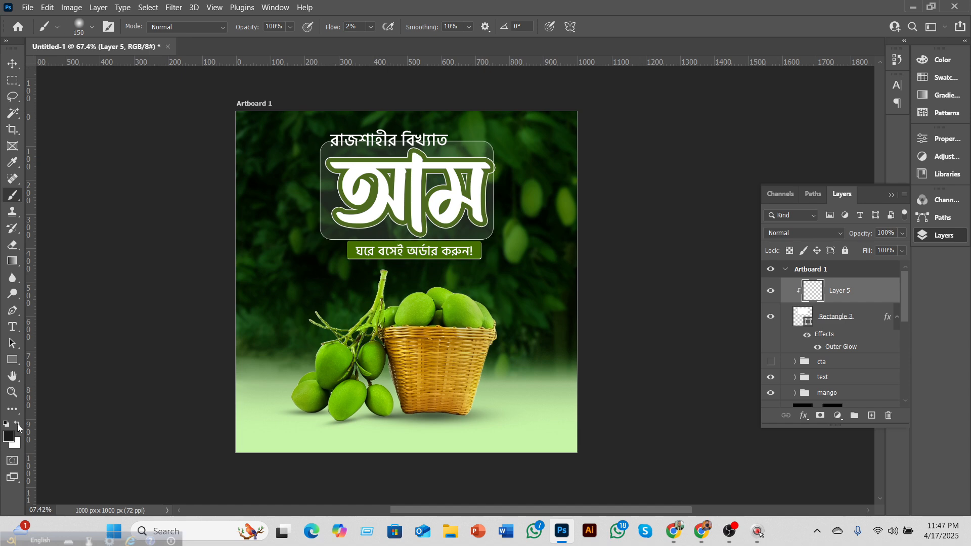
left_click(17, 425)
scroll(480, 169, "up", 2)
key("super")
key("alt")
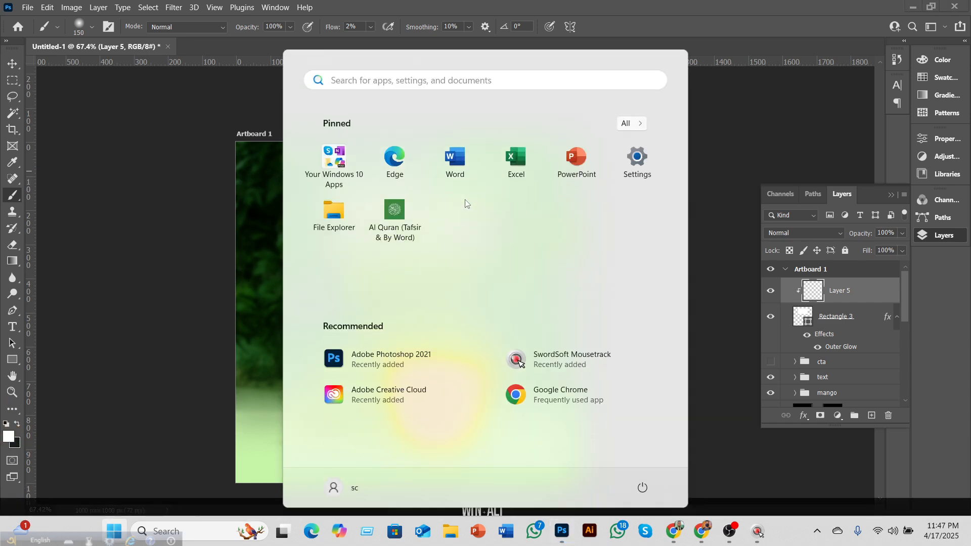
key("super")
key("alt")
scroll(508, 190, "up", 3)
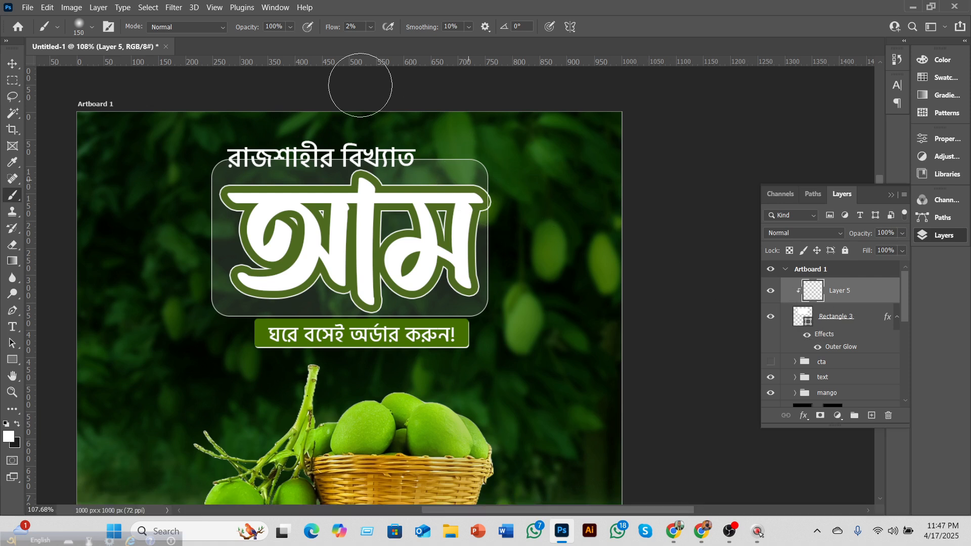
left_click(371, 26)
left_click_drag(380, 42, 396, 42)
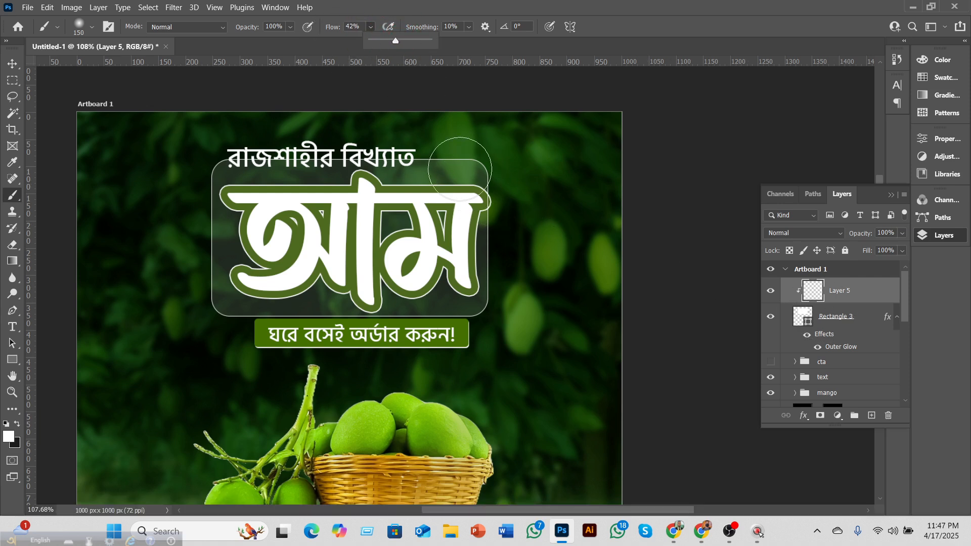
left_click(465, 175)
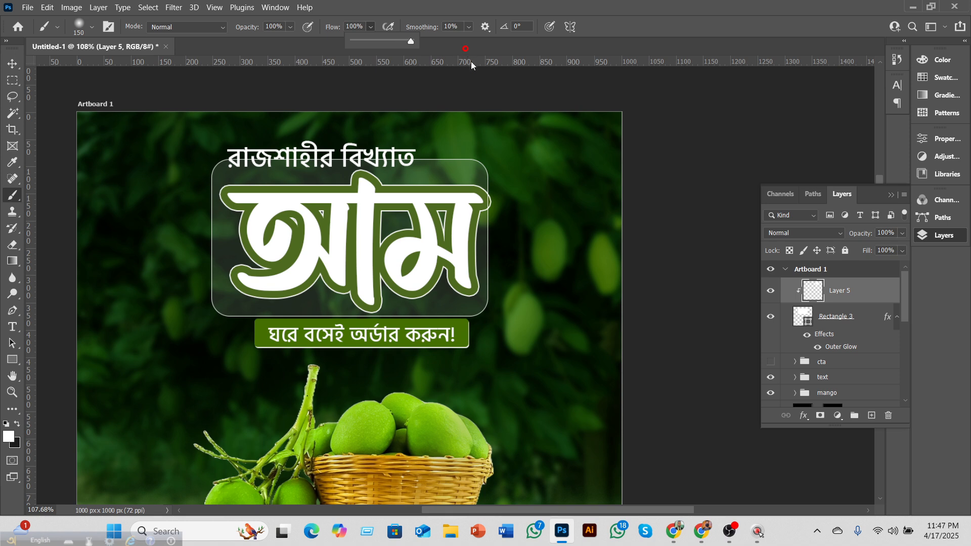
left_click(479, 178)
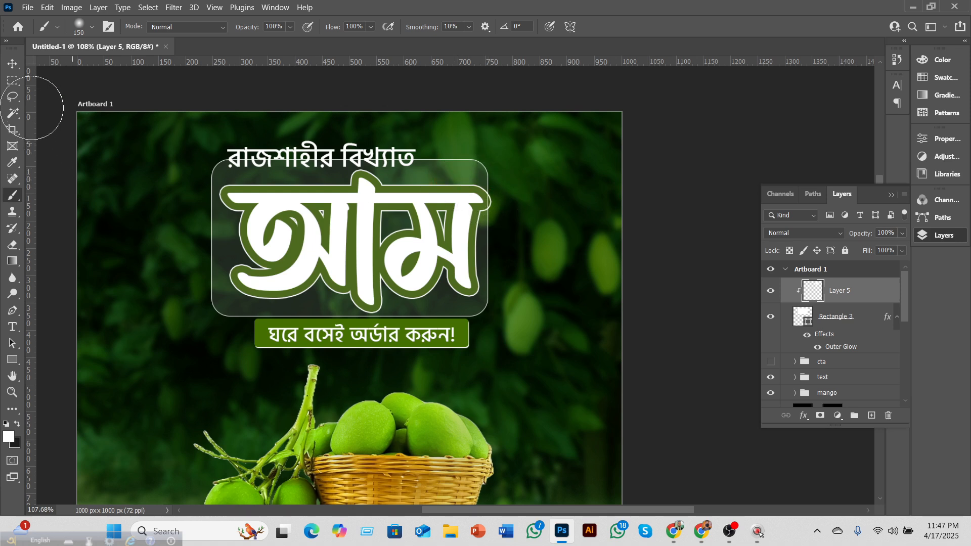
- Duplicate the Rectangle 3 layer and hide the original
left_click(16, 63)
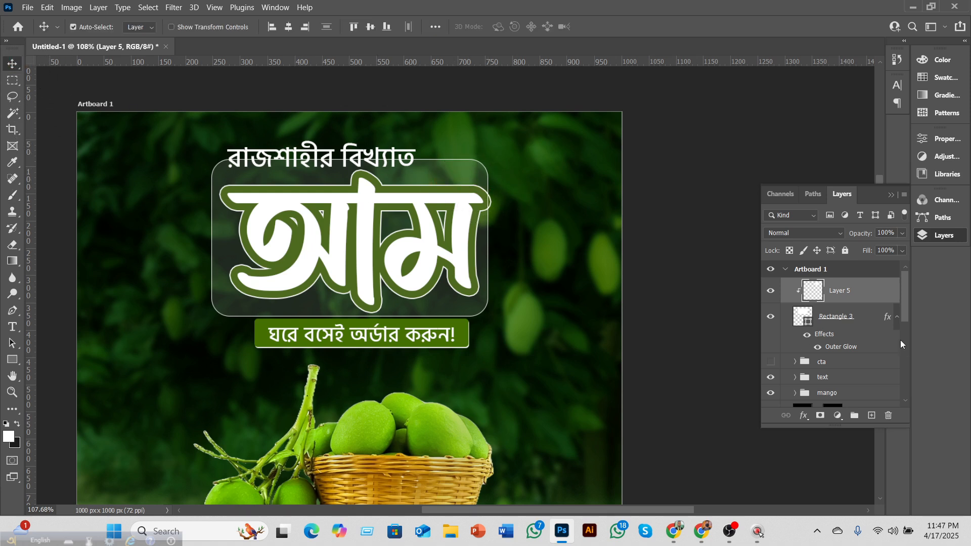
left_click(859, 324)
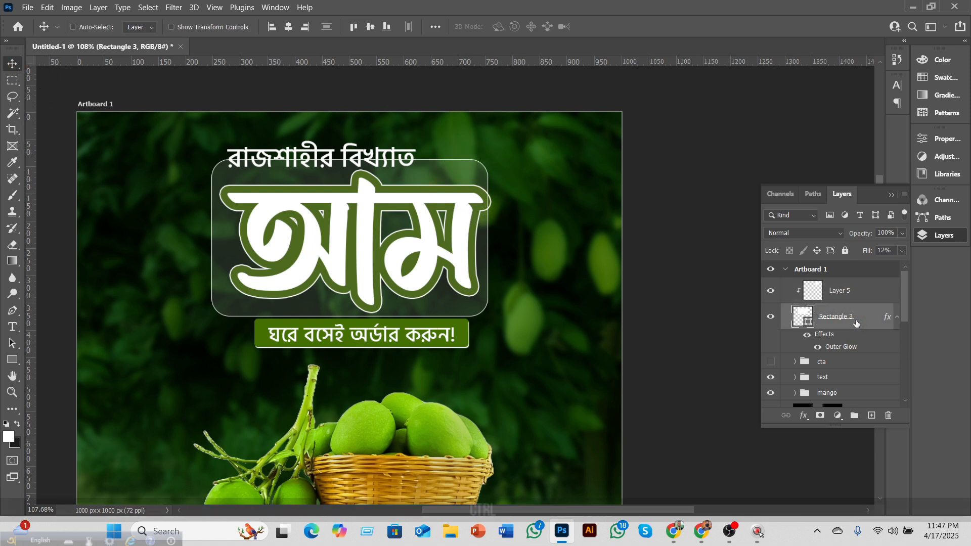
key("ctrl+j")
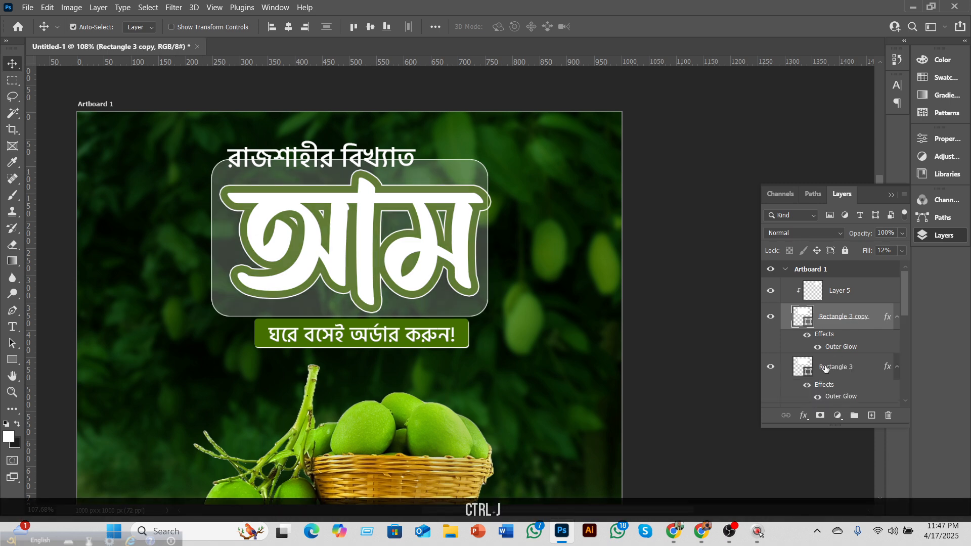
left_click(772, 368)
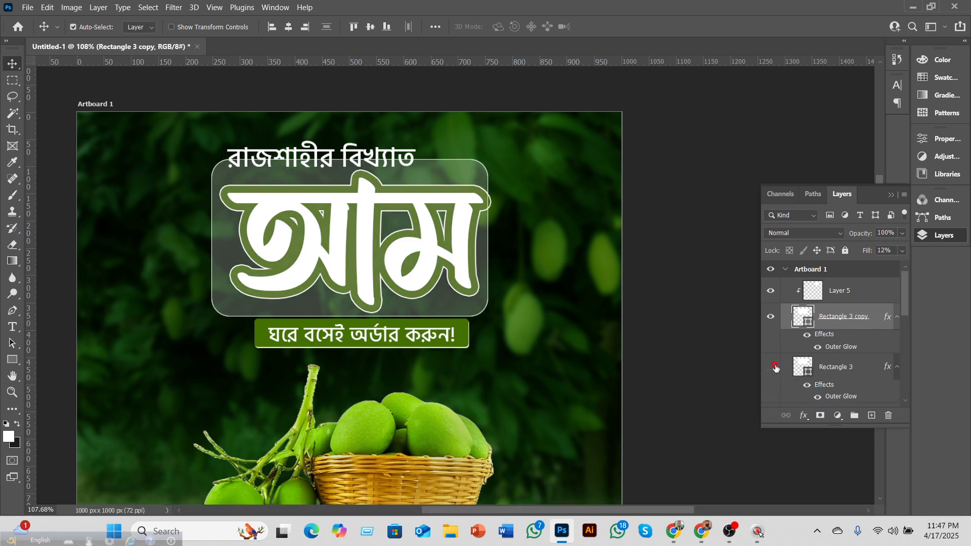
- Try converting the duplicated rectangle to a smart object, and undo the conversion
right_click(853, 318)
left_click(723, 162)
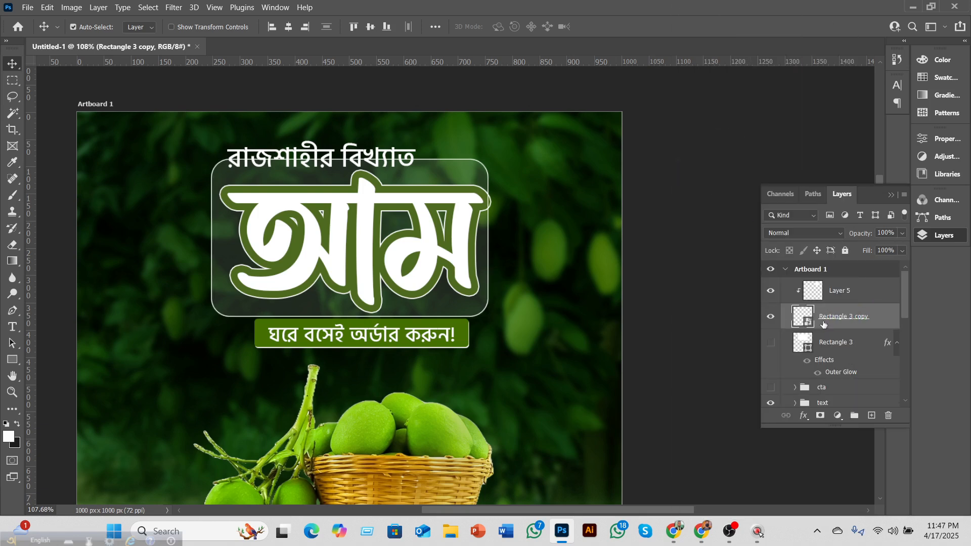
key("ctrl+z")
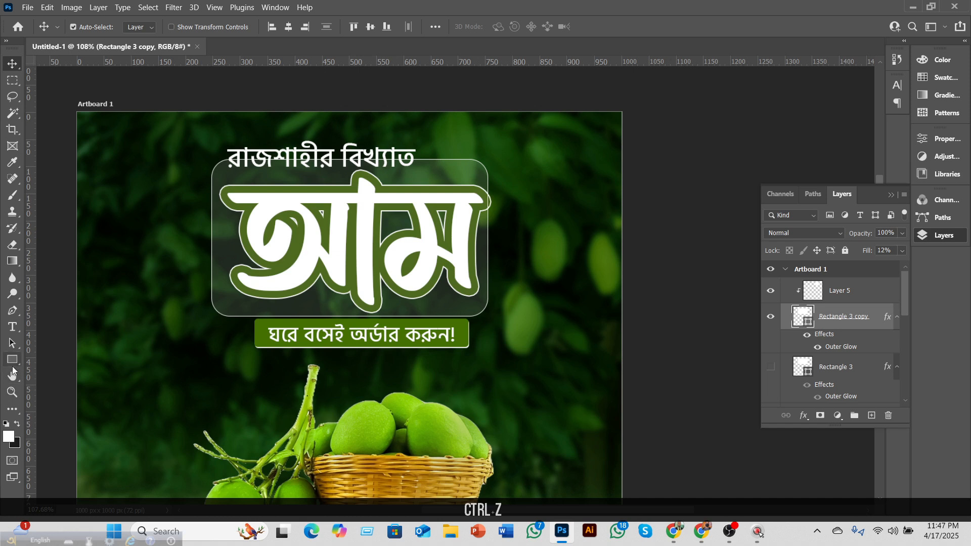
- Remove the stroke from the duplicated rectangle and convert the layer to a smart object
left_click(13, 360)
left_click(192, 32)
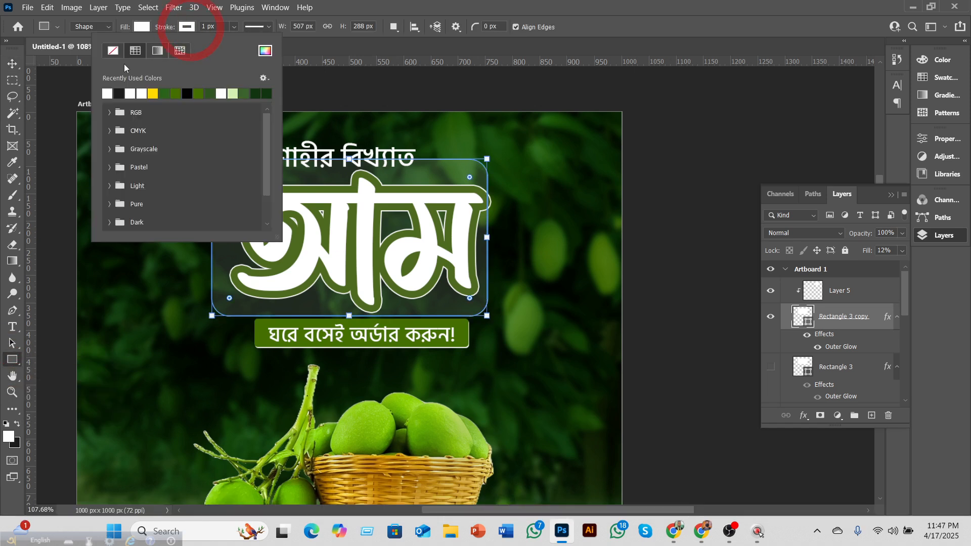
left_click(113, 51)
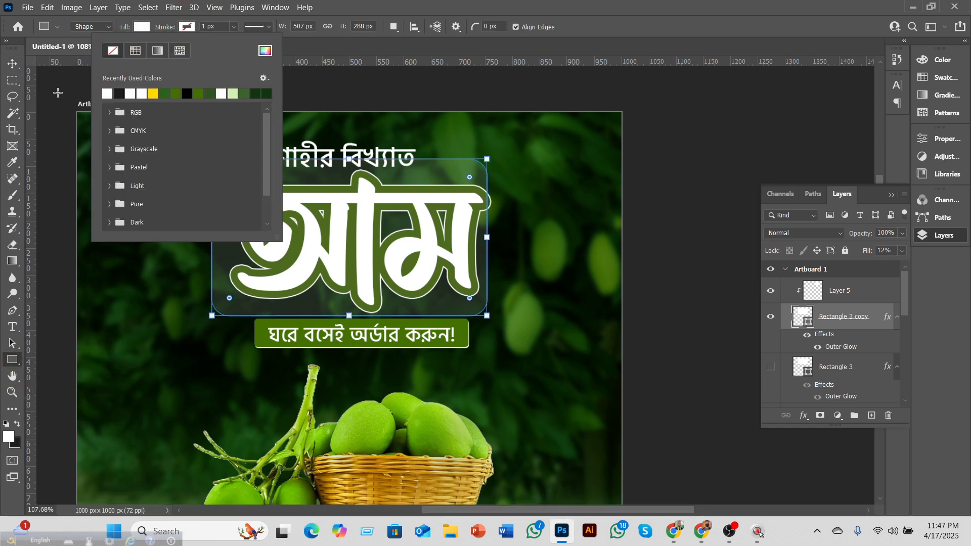
left_click(18, 58)
right_click(846, 317)
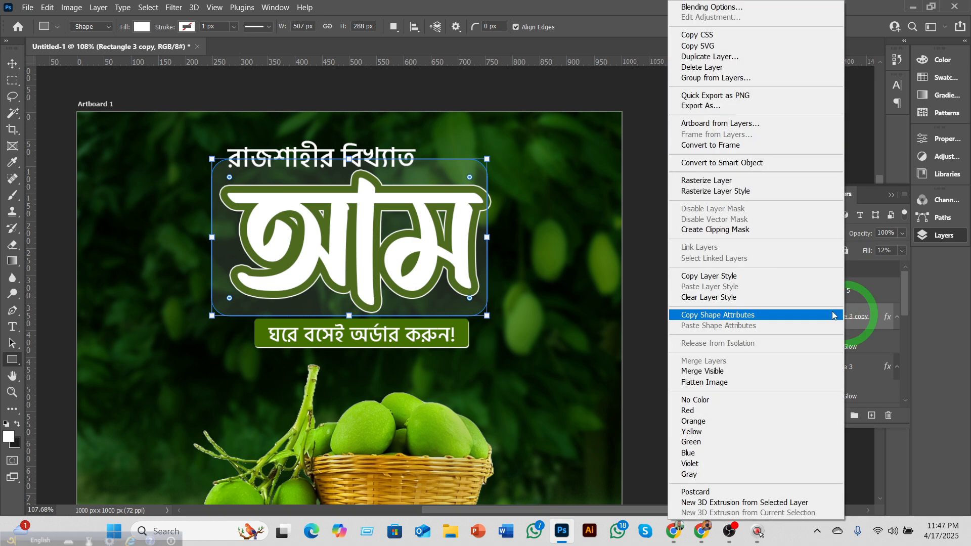
left_click(718, 164)
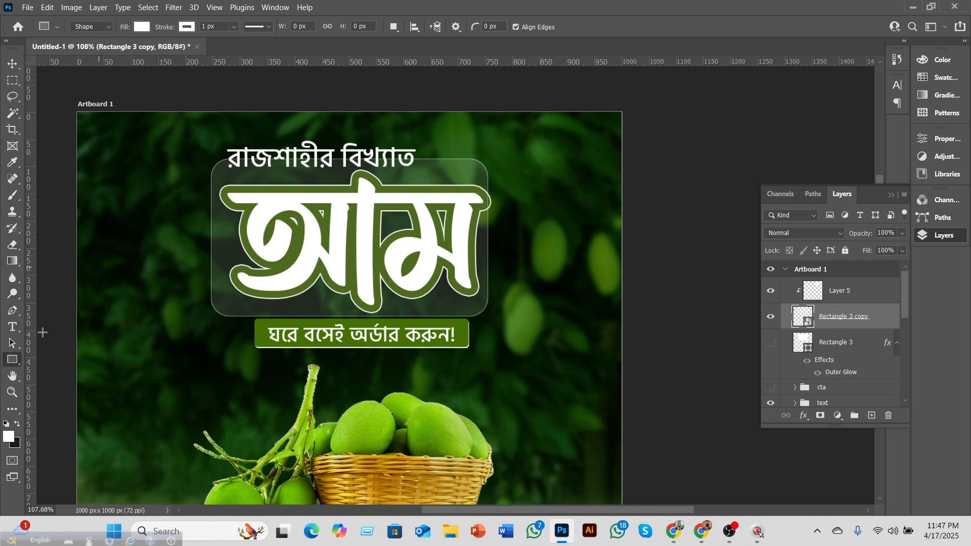
- Set the Brush's Smoothing to 100% and paint white on Layer 5 over the panel's upper-right corner
left_click(13, 195)
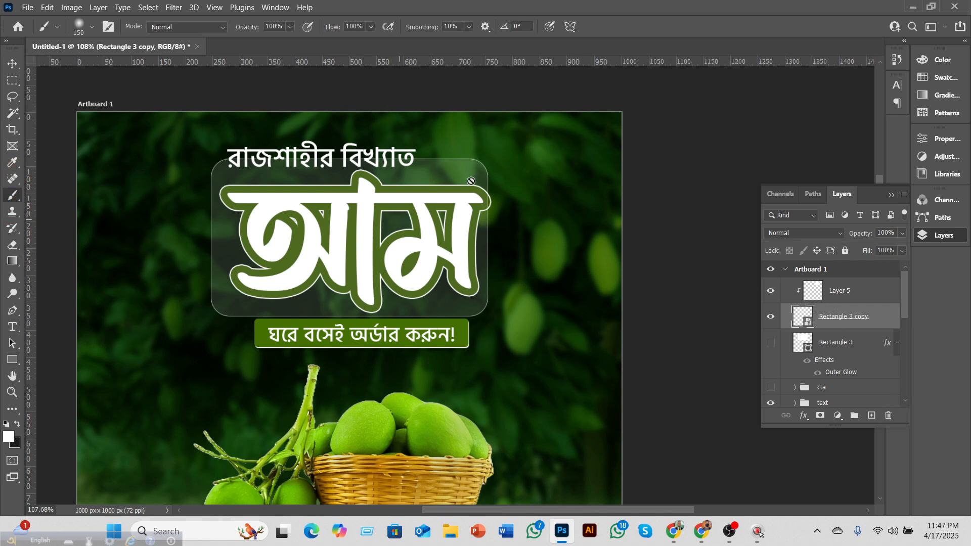
left_click(848, 293)
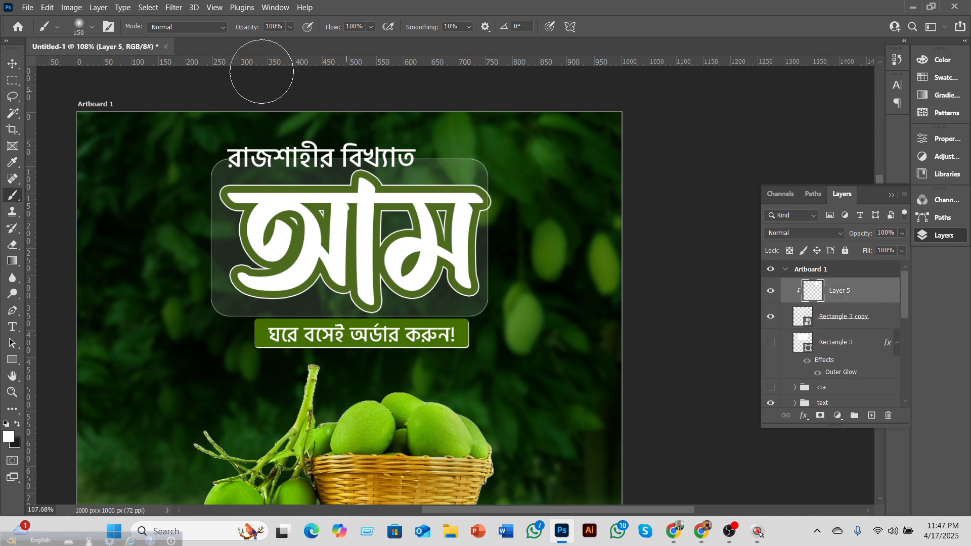
left_click(470, 26)
left_click_drag(478, 40, 524, 41)
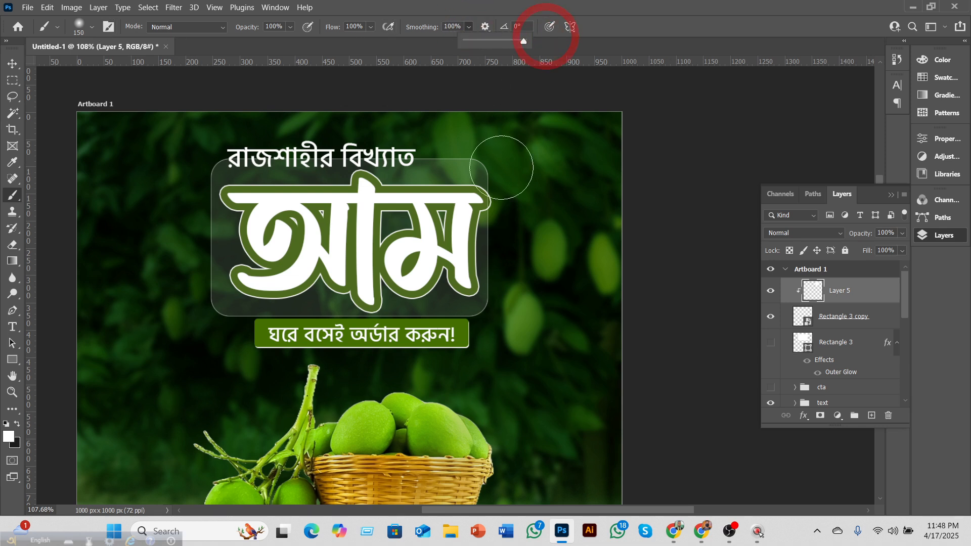
mouse_move(459, 170)
left_mouse_down()
mouse_move(482, 182)
mouse_move(467, 174)
left_mouse_up()
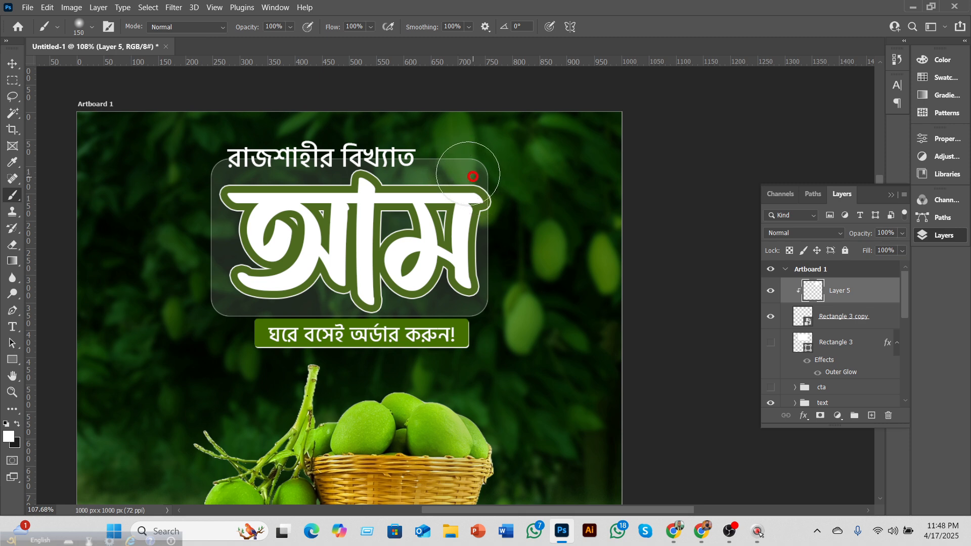
- Release Layer 5's clipping mask to check the painted spot, and clip it to the rectangle copy again
left_click(13, 65)
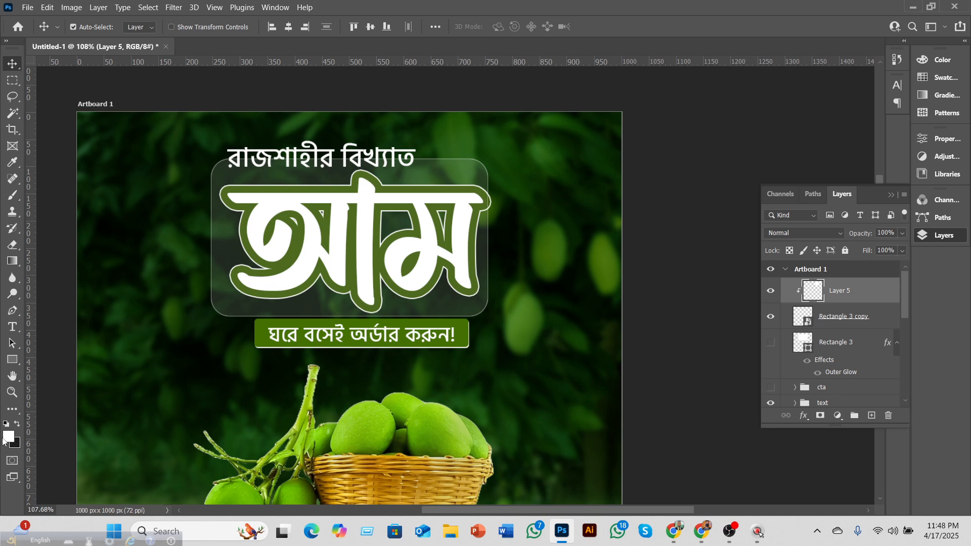
right_click(838, 297)
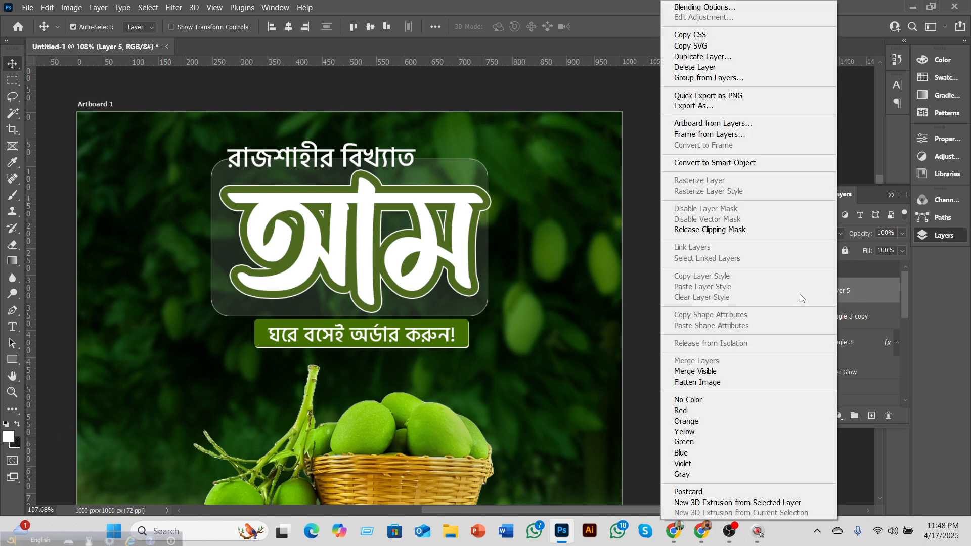
left_click(713, 229)
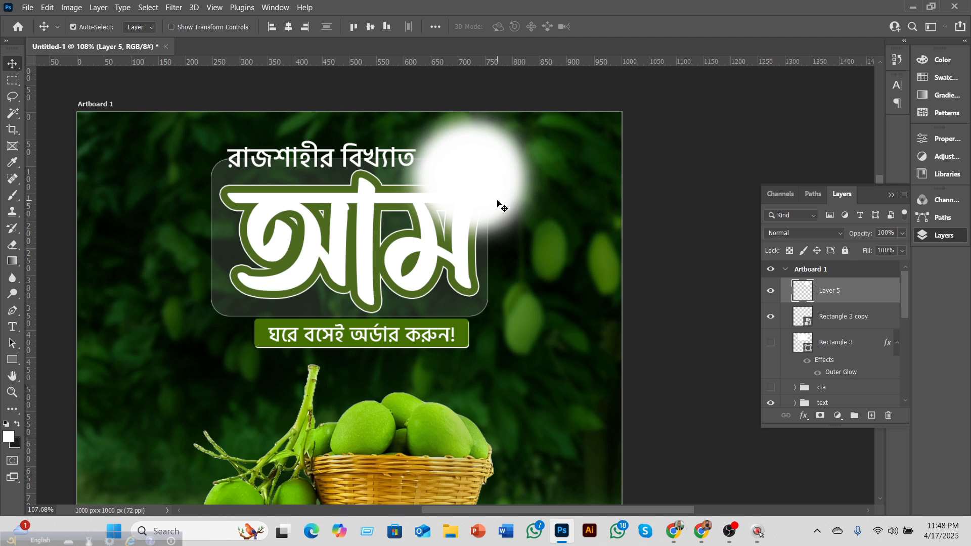
left_click(836, 301, "alt")
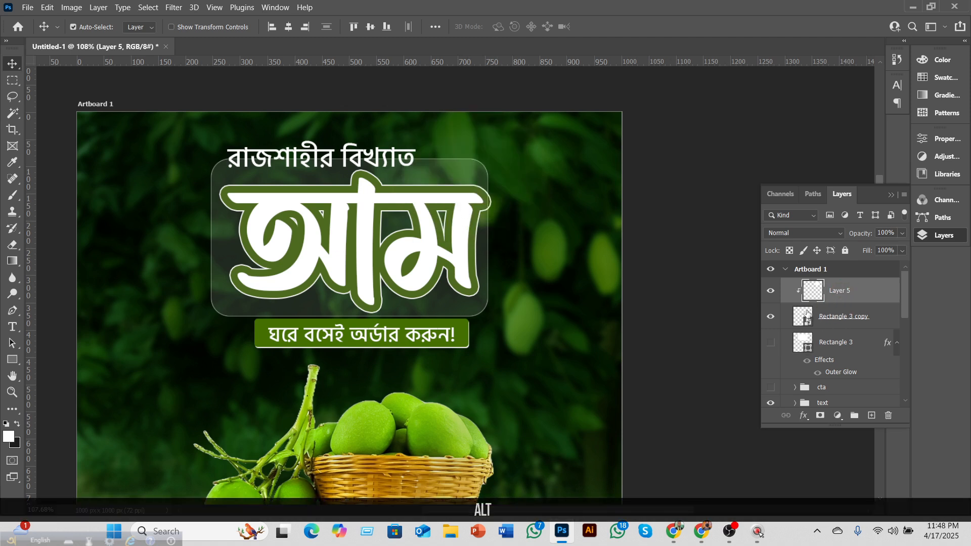
- Delete the clipped, painted Layer 5 and check the panel on the artboard
key("Delete")
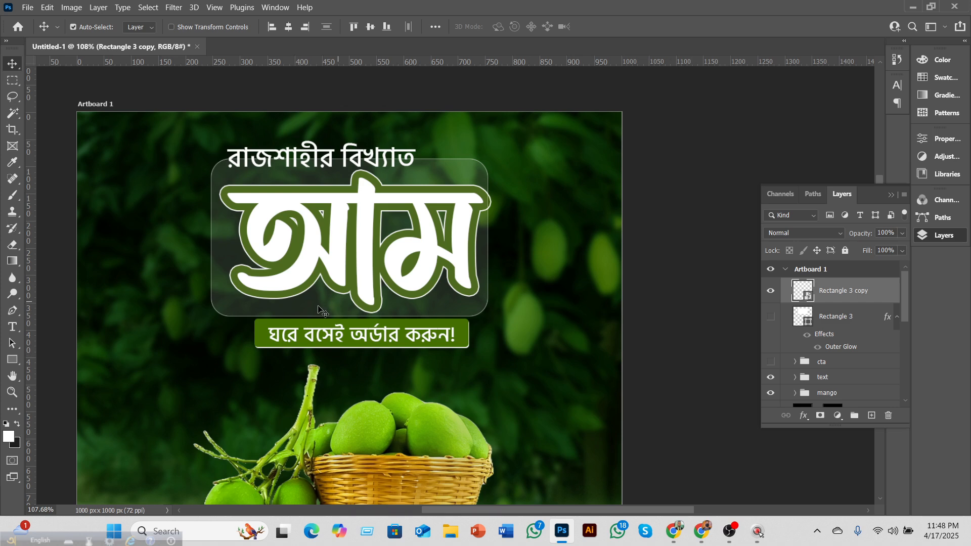
scroll(370, 326, "down", 3, "alt")
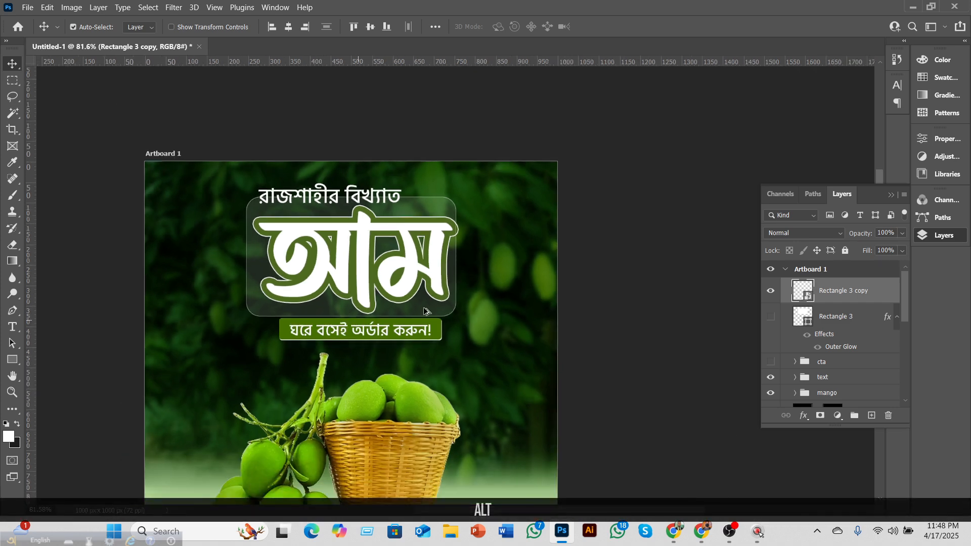
scroll(243, 271, "down", 2, "alt")
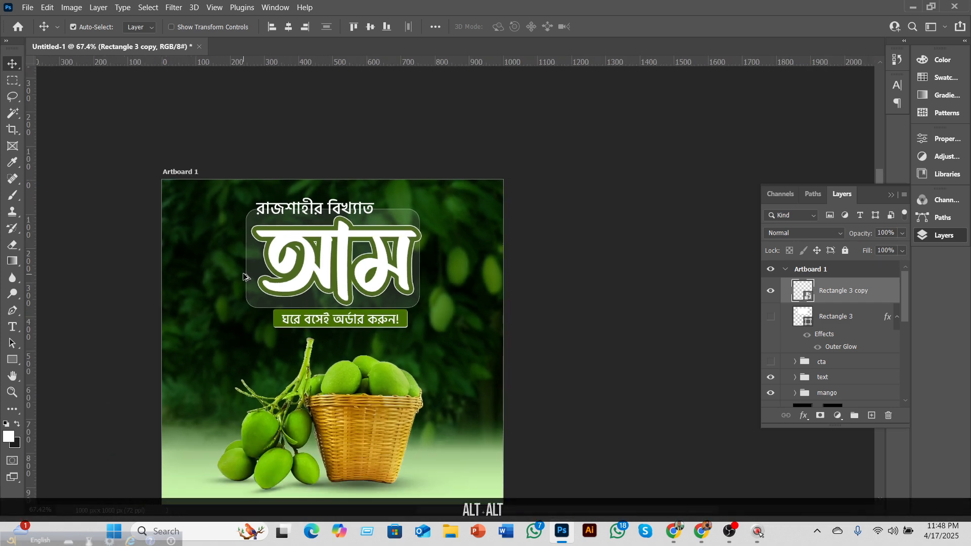
scroll(243, 277, "up", 2, "alt")
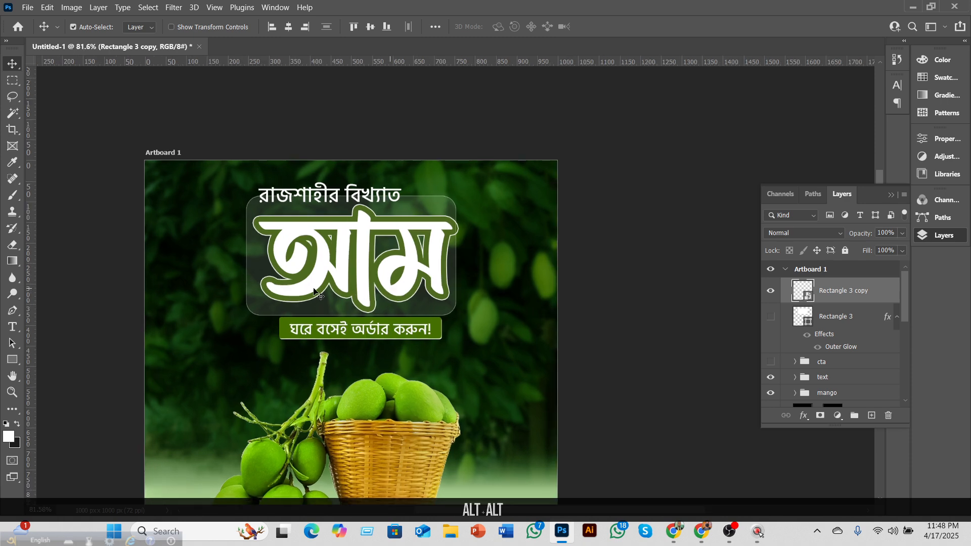
- Nudge the Rectangle 3 copy panel 10 px to the right and slightly down behind the headline
left_click(431, 206)
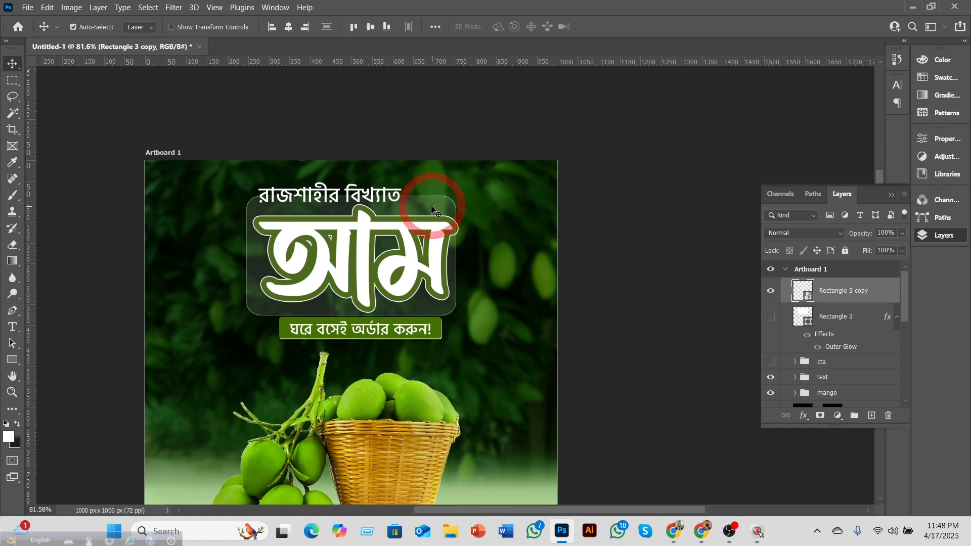
key("Right")
key("Right")
key("Right")
key("Right")
key("Right")
key("Right")
key("Right")
key("Right")
key("Right")
key("Right")
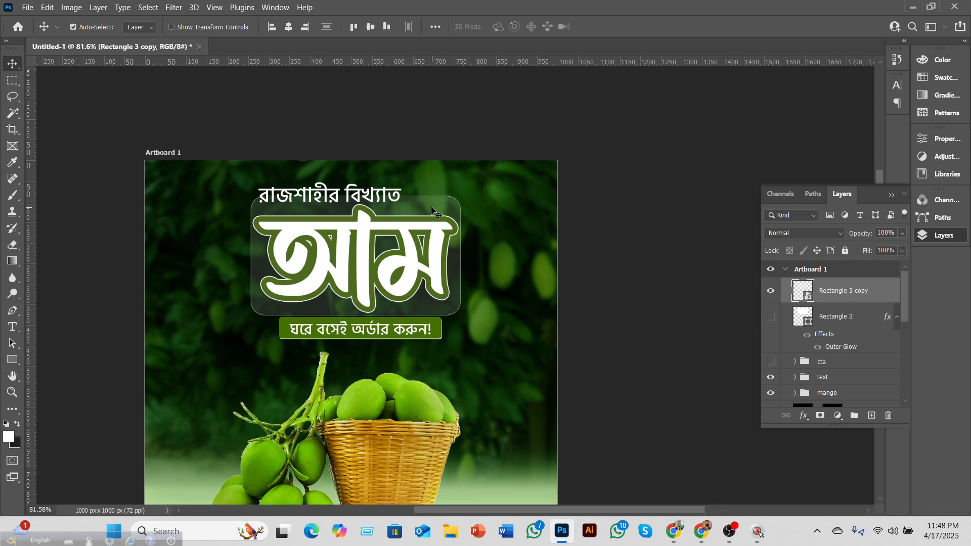
key("Down")
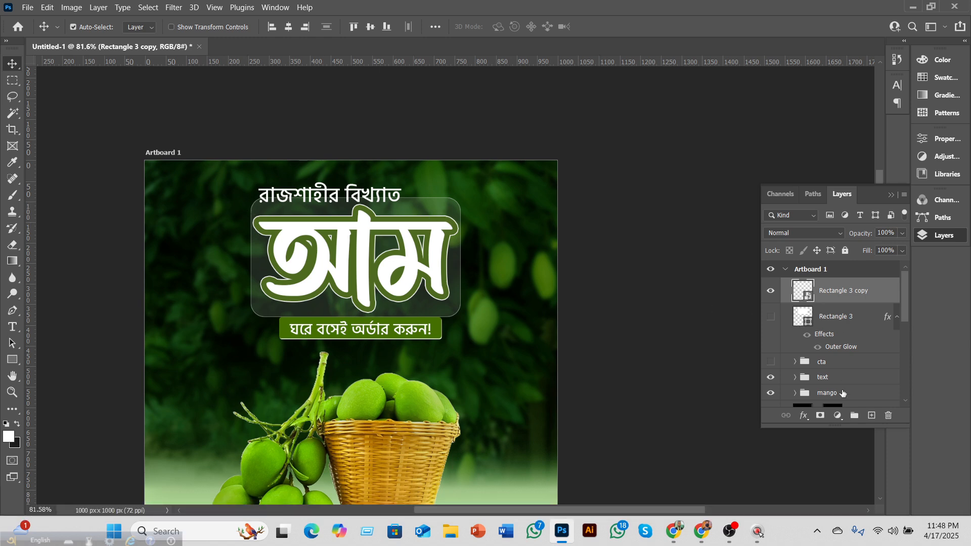
- Add a layer mask to the rectangle copy and choose a soft round Brush preset with 0% hardness
left_click(820, 415)
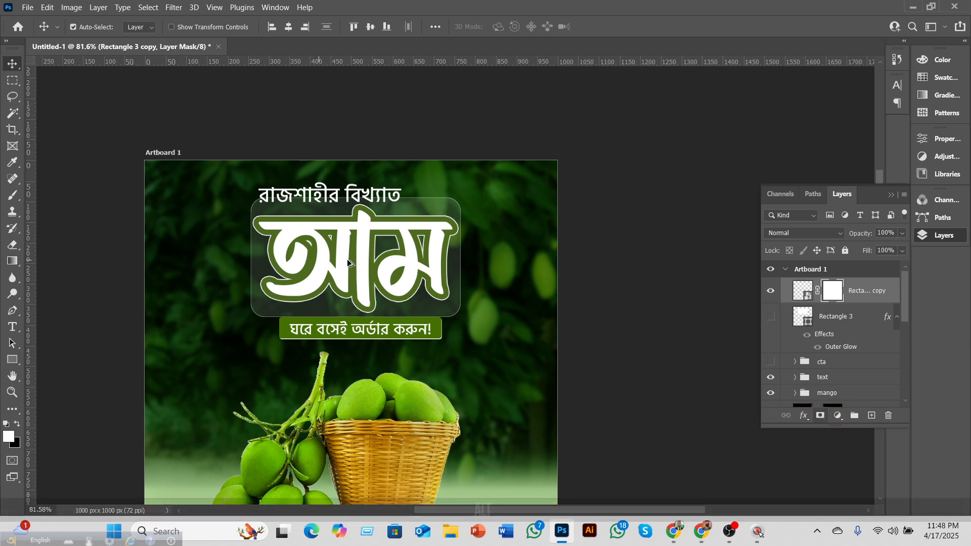
scroll(348, 263, "up", 3)
scroll(290, 267, "up", 2)
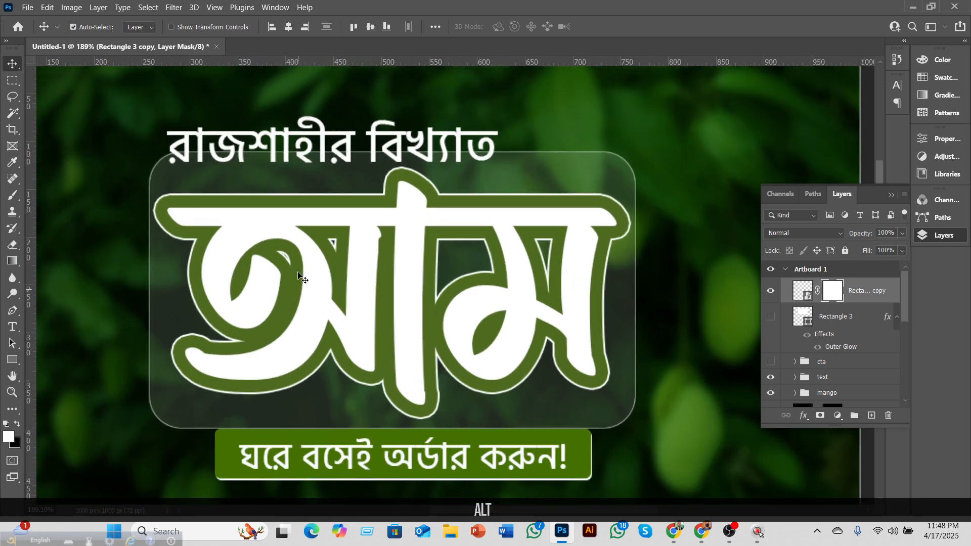
scroll(264, 294, "up", 2)
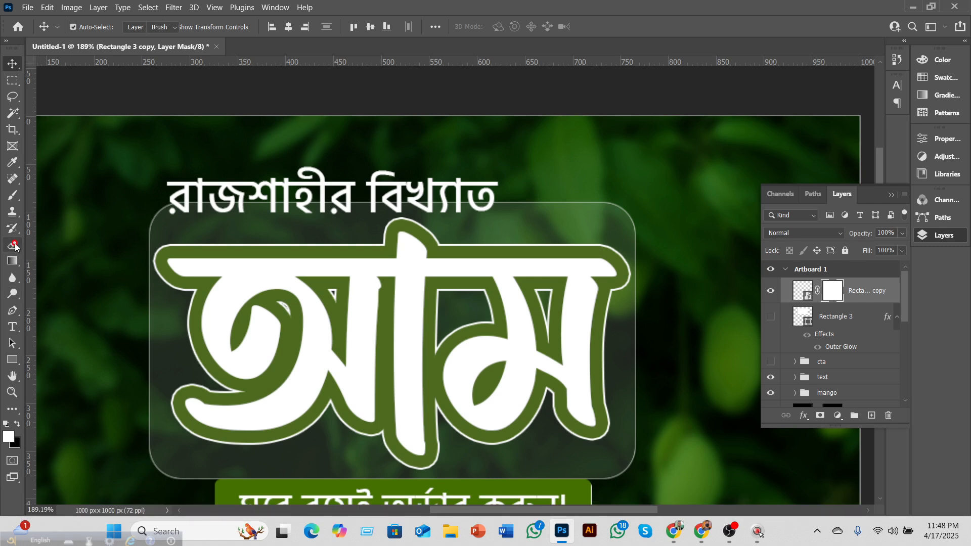
left_click(14, 246)
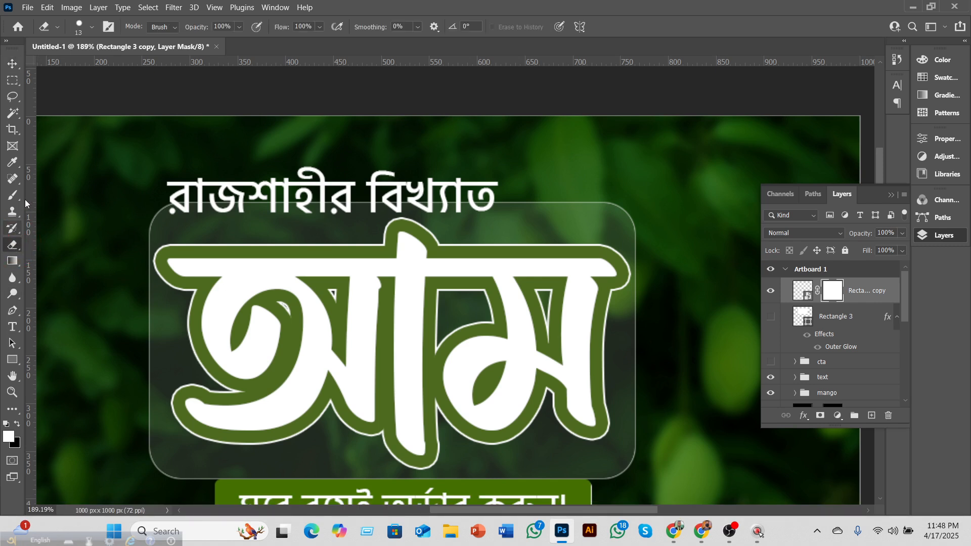
left_click(91, 28)
key("b")
left_click(26, 147)
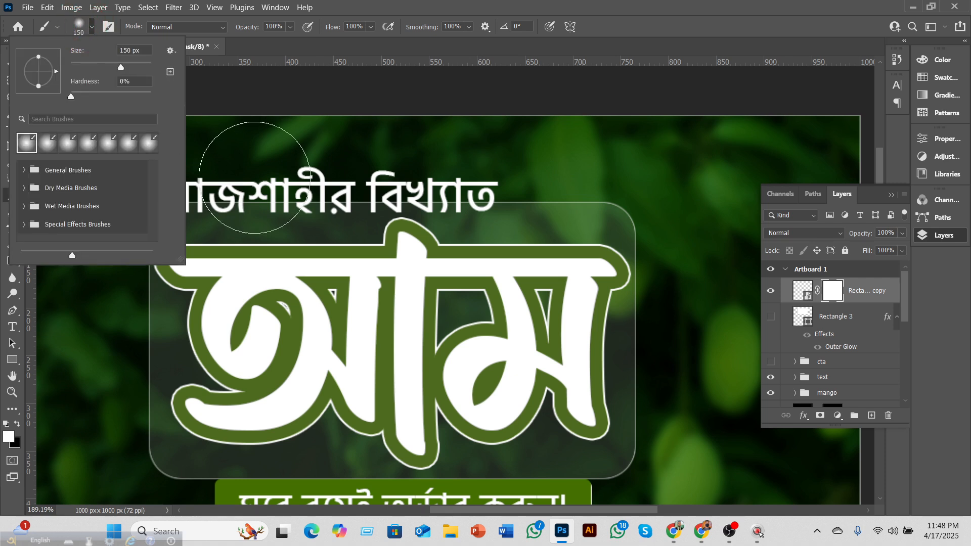
left_click(81, 30)
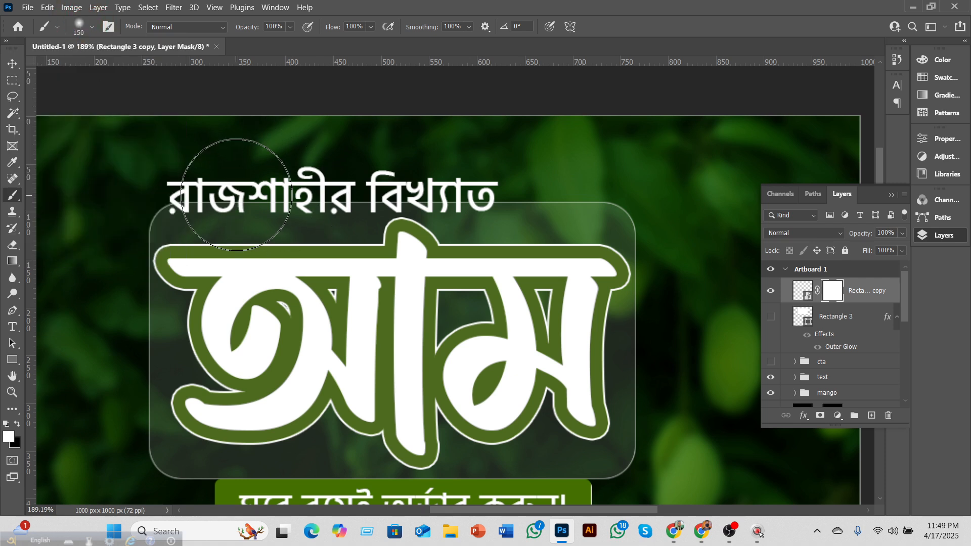
- Reduce the brush size to 45 px for masking the panel edge behind the small top text line
key("bracketleft")
key("bracketleft")
key("bracketleft")
key("bracketleft")
key("bracketleft")
key("bracketleft")
key("bracketleft")
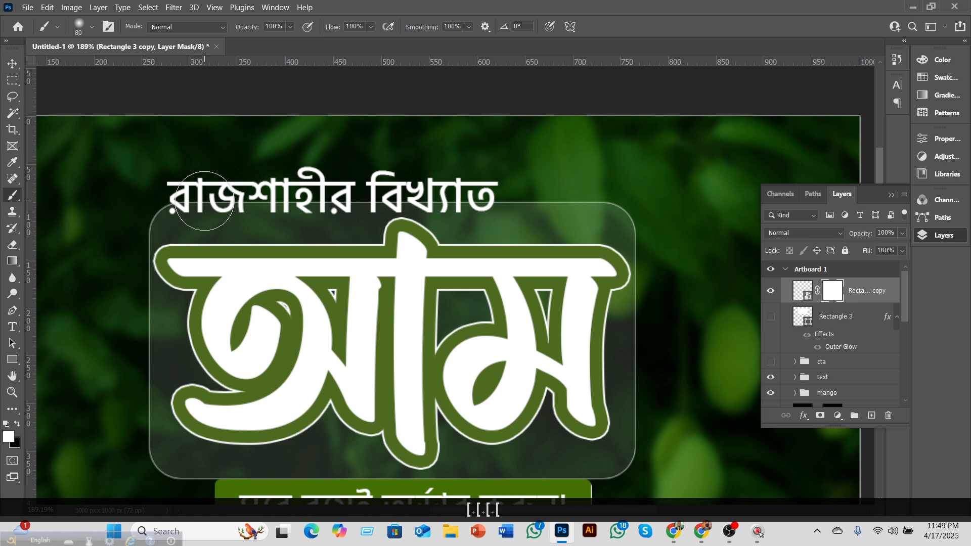
scroll(182, 209, "up", 3, "alt")
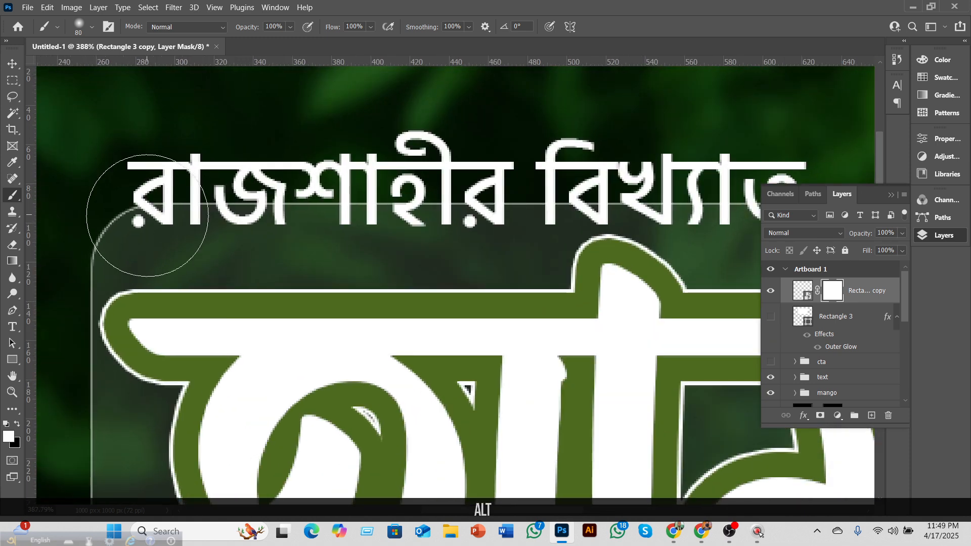
scroll(150, 211, "up", 2, "alt")
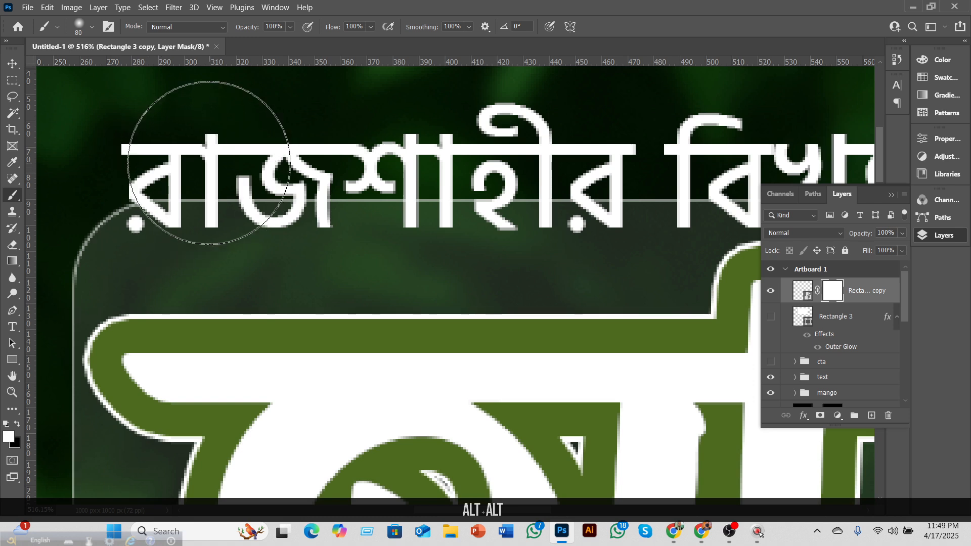
key("bracketleft")
key("bracketleft")
key("bracketleft")
key("bracketleft")
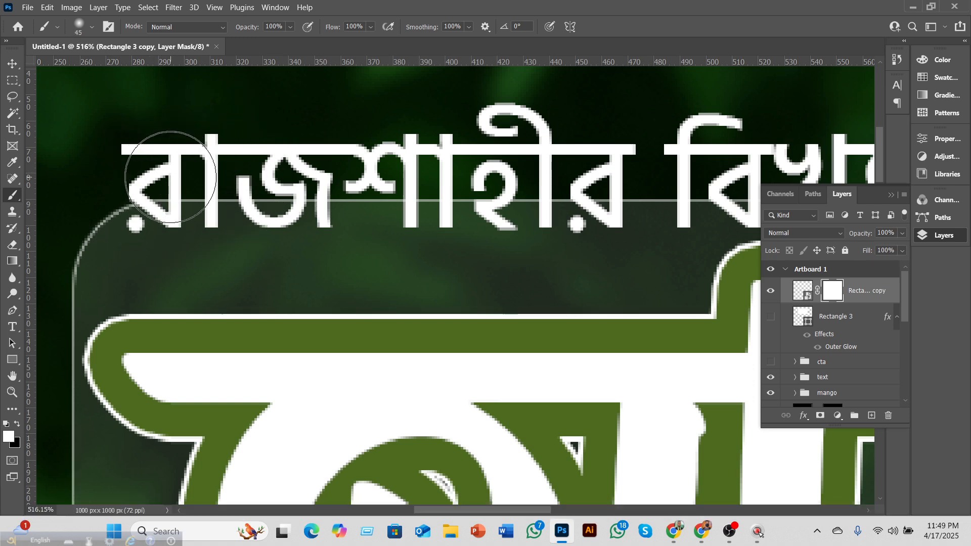
- Set the foreground colour to black and paint on the mask to hide the panel's upper edge behind the word রাজশাহীর
left_click(172, 179)
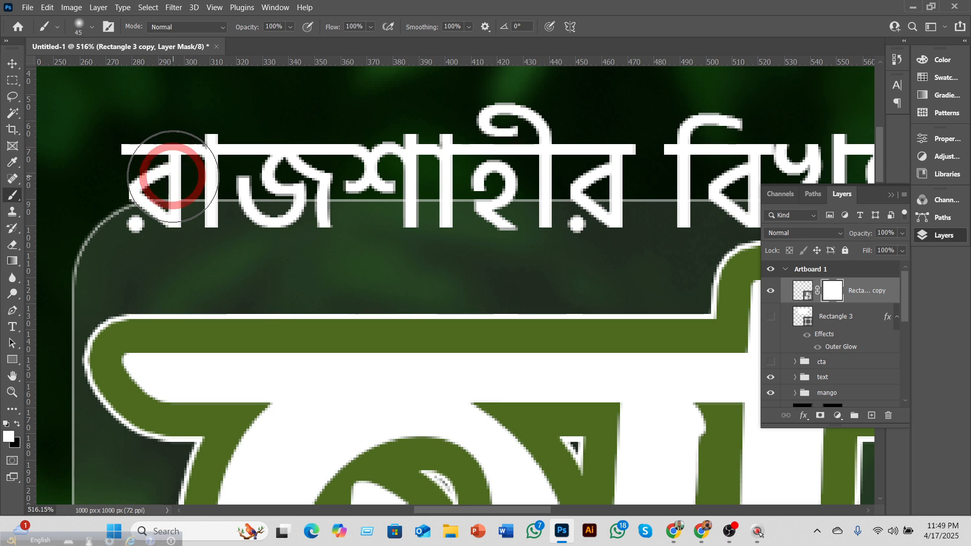
left_click(17, 425)
left_click(173, 181)
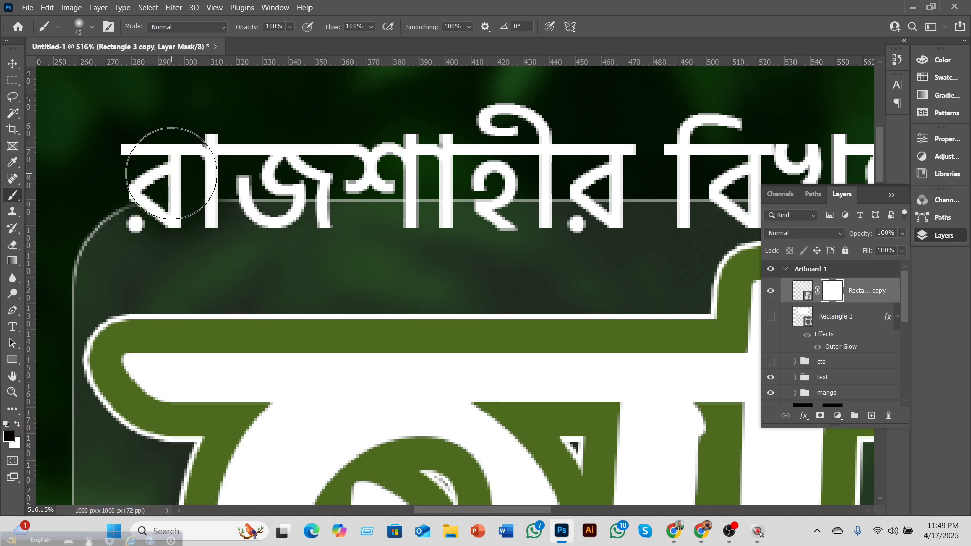
mouse_move(274, 186)
left_mouse_down()
mouse_move(430, 184)
mouse_move(252, 190)
mouse_move(401, 191)
left_mouse_up()
left_click_drag(299, 189, 413, 189)
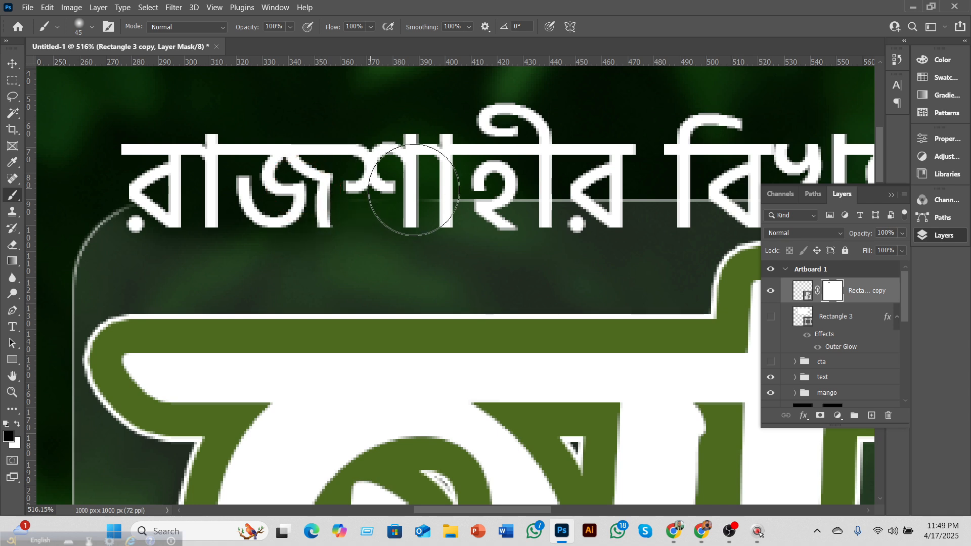
mouse_move(494, 191)
left_mouse_down()
mouse_move(511, 191)
mouse_move(457, 191)
mouse_move(529, 187)
mouse_move(219, 186)
mouse_move(529, 187)
left_mouse_up()
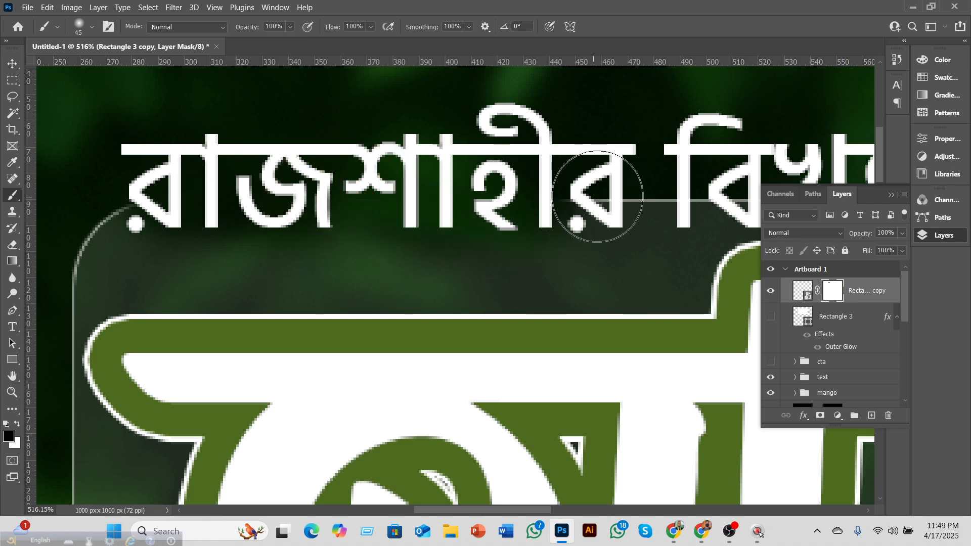
left_click(597, 197)
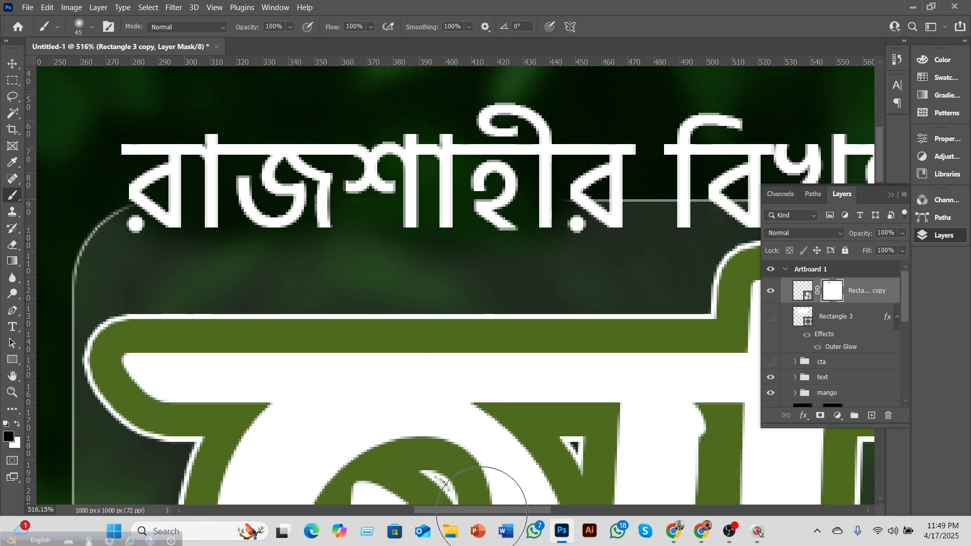
- Paint black on the mask to hide the panel's upper edge behind the word বিখ্যাত
left_click_drag(487, 510, 546, 512)
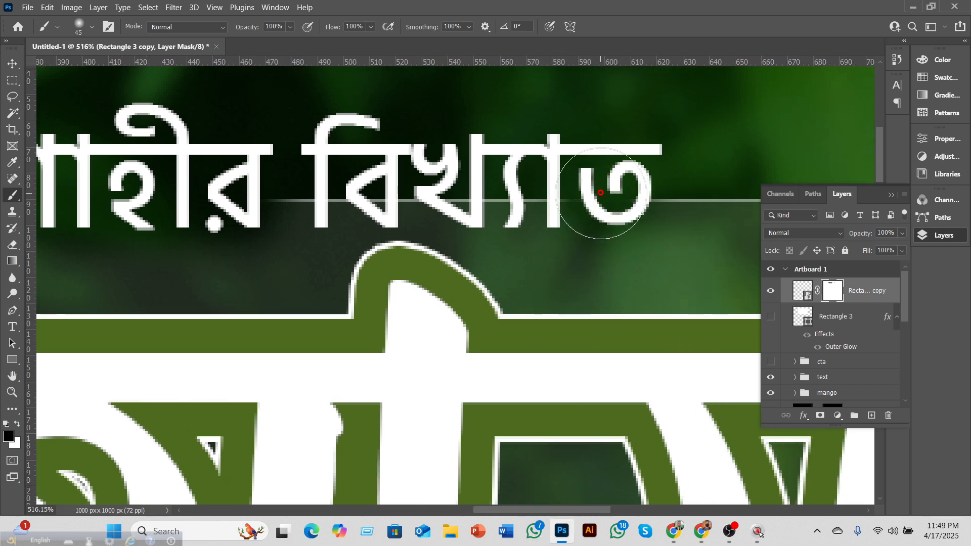
left_click(362, 193)
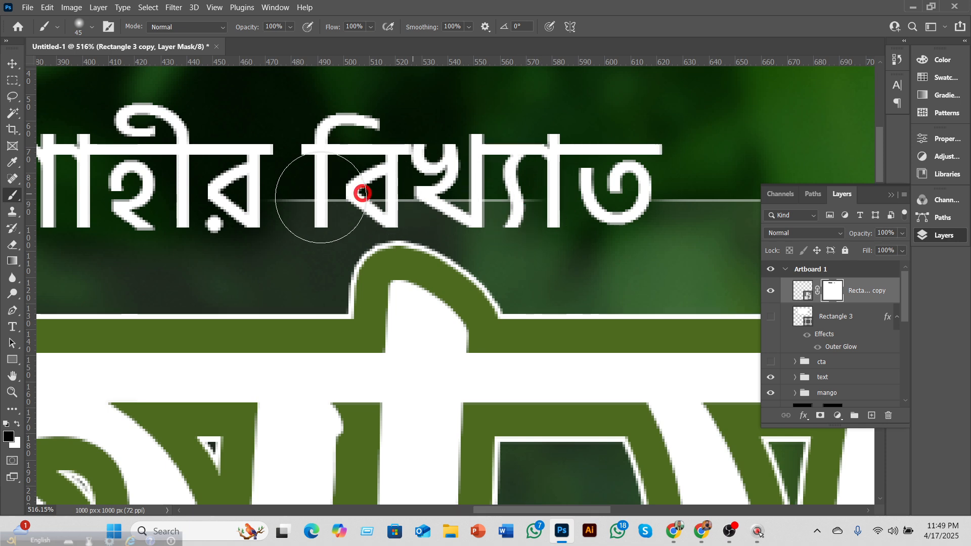
left_click(291, 189)
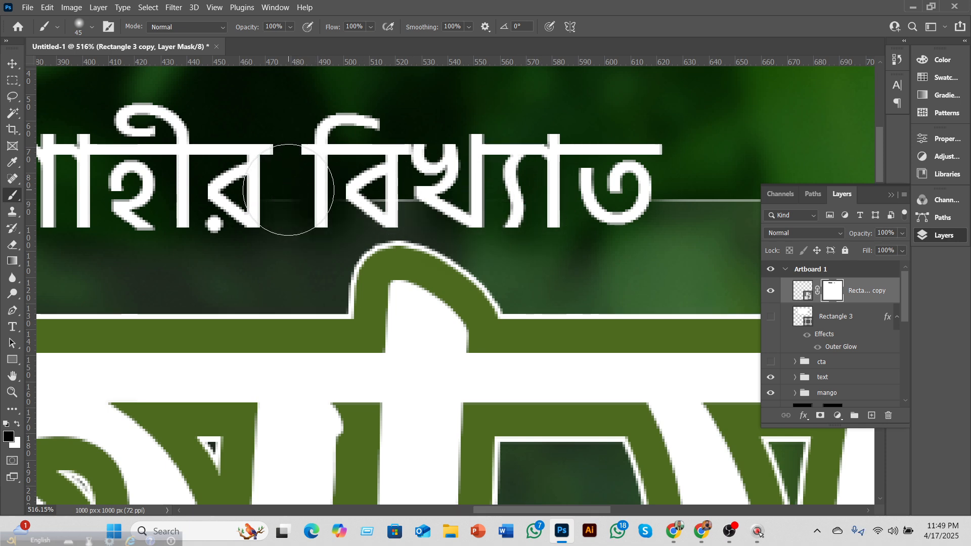
left_click(334, 195)
left_click(386, 195)
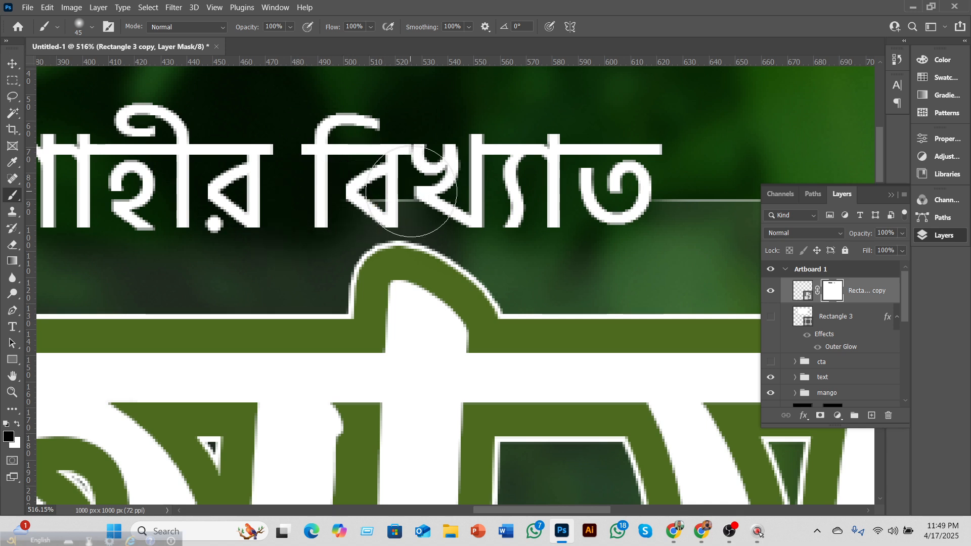
left_click(392, 199)
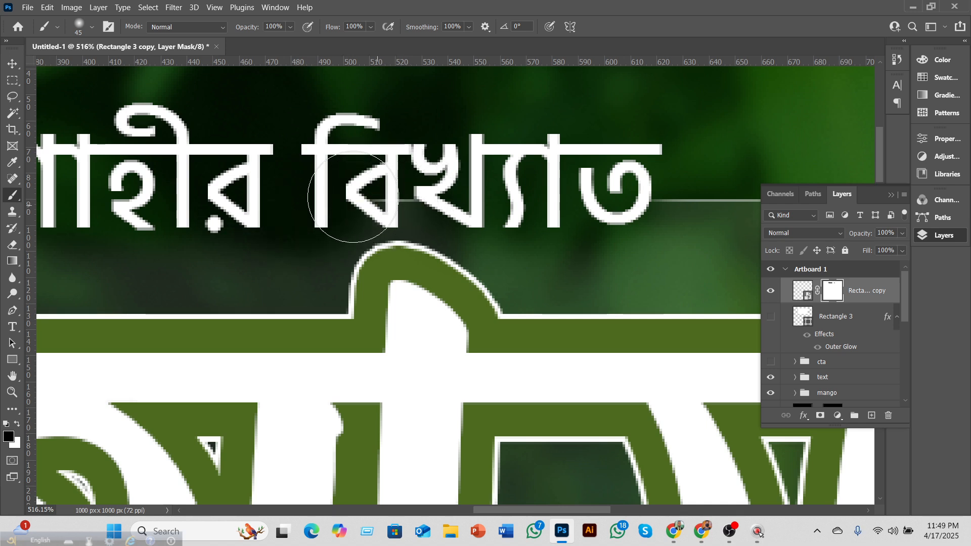
left_click(415, 193)
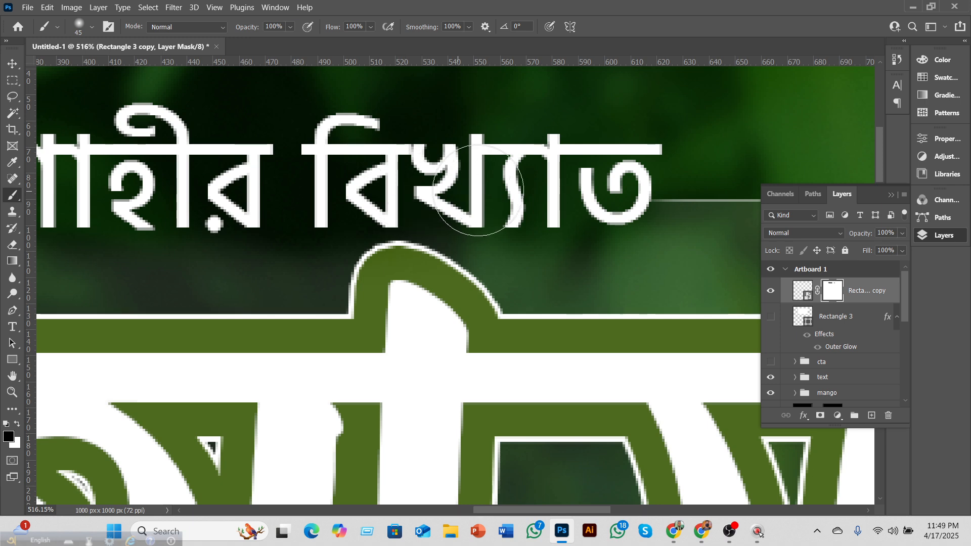
left_click(581, 178)
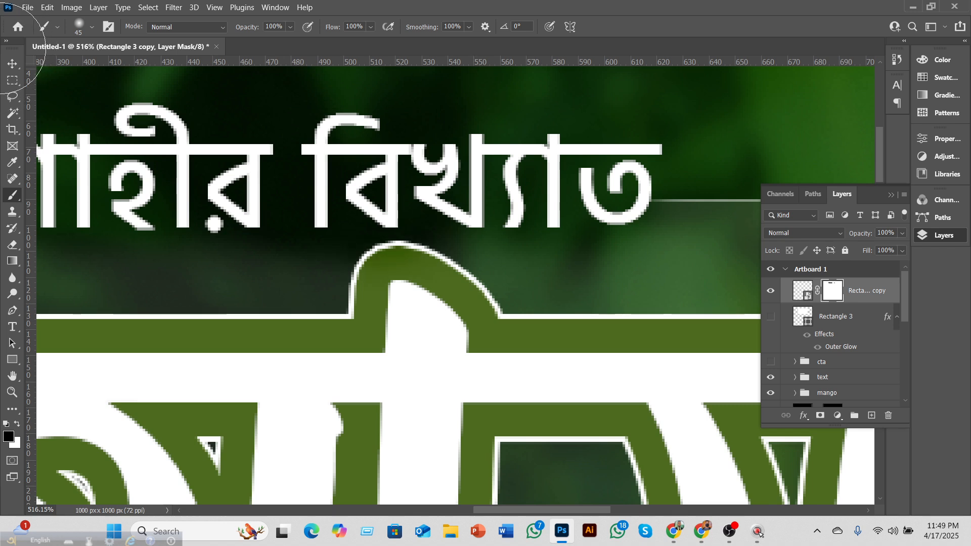
- Switch to the Move tool and examine the masked panel edge around the headline, both from afar and close up
key("v")
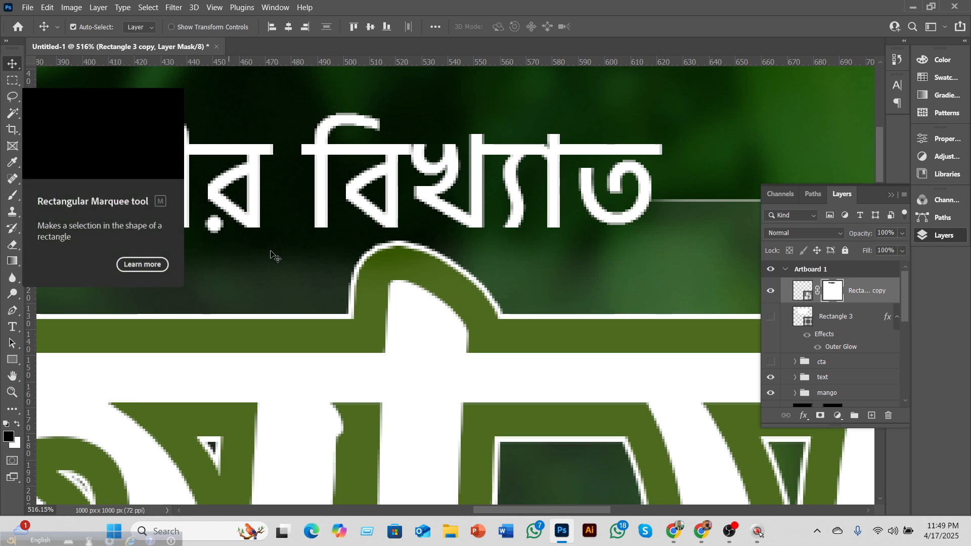
scroll(307, 282, "down", 5, "alt")
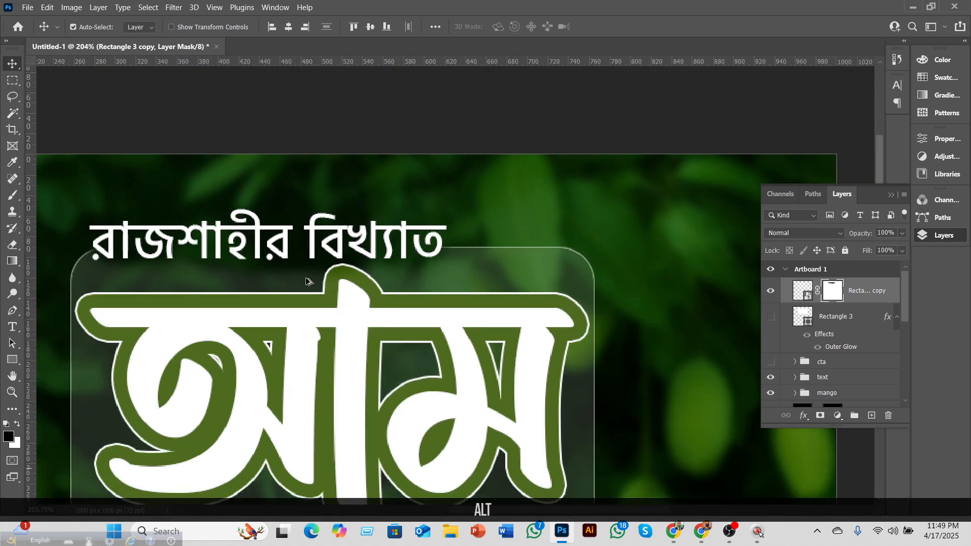
scroll(306, 281, "down", 3, "alt")
scroll(306, 282, "down", 1, "alt")
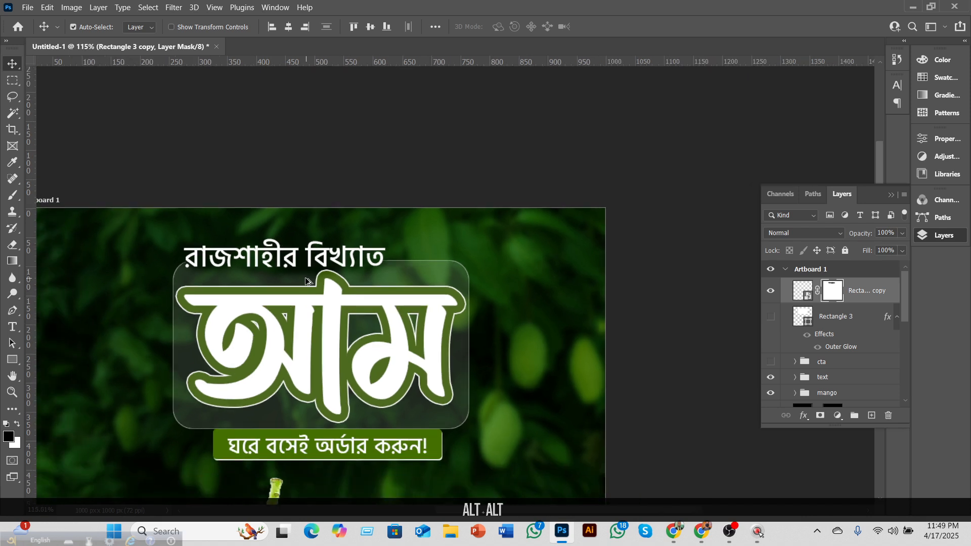
scroll(268, 302, "down", 1)
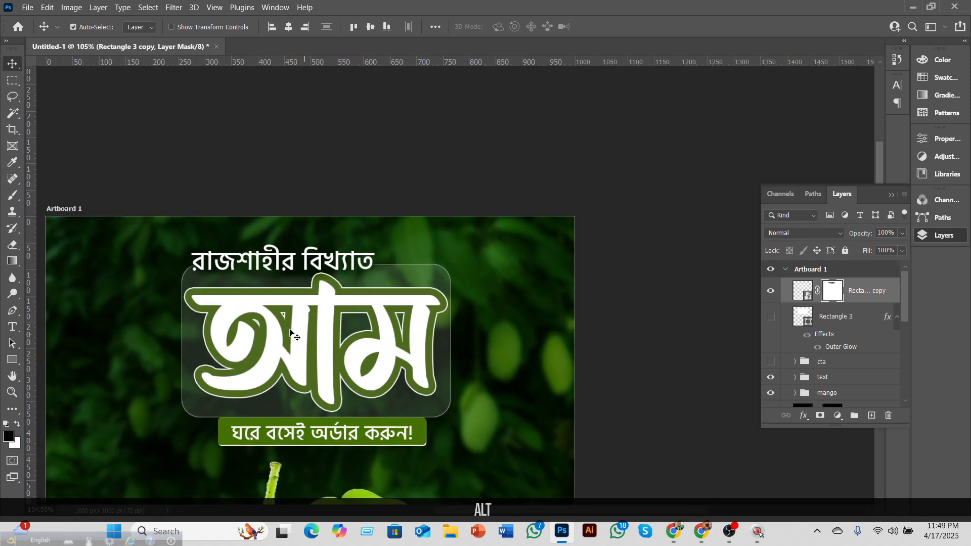
scroll(250, 329, "down", 2)
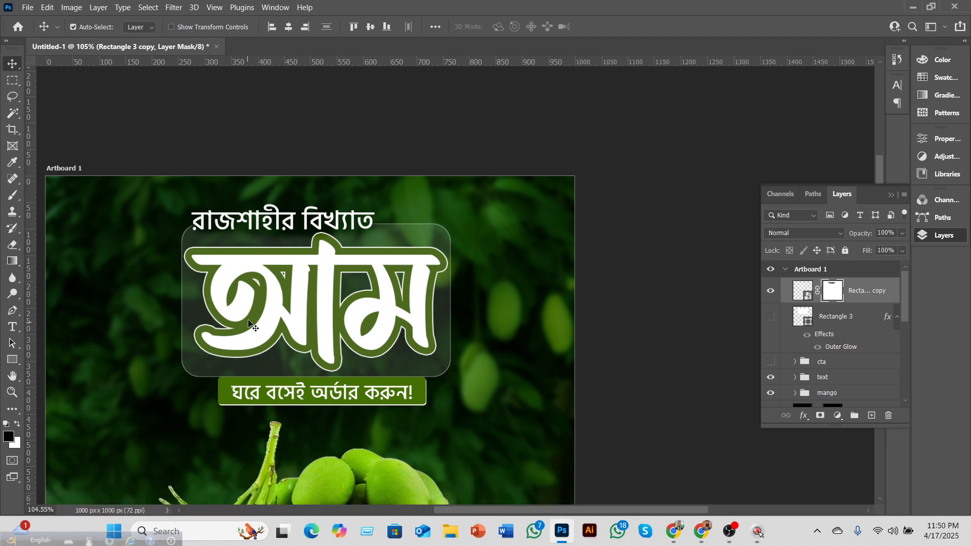
scroll(250, 324, "down", 1)
key("alt")
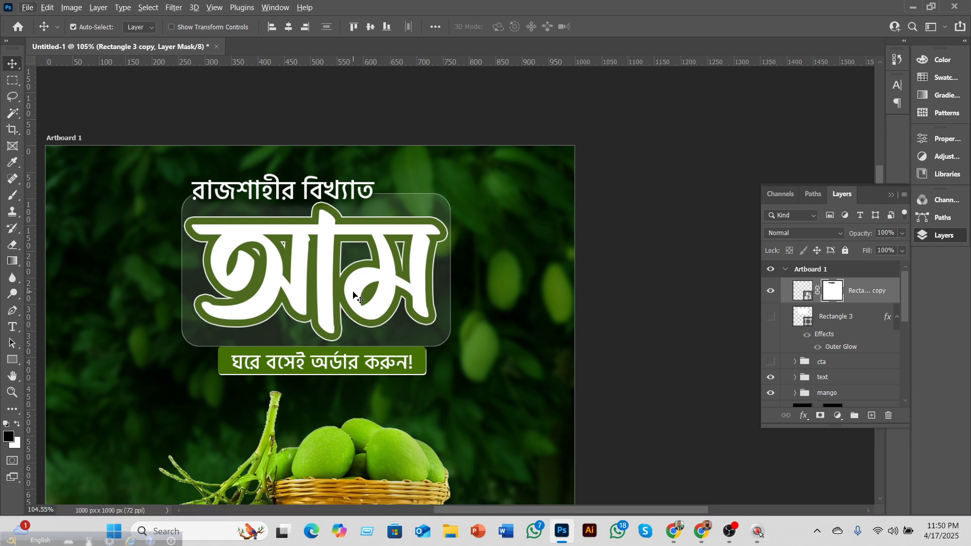
scroll(283, 277, "up", 3)
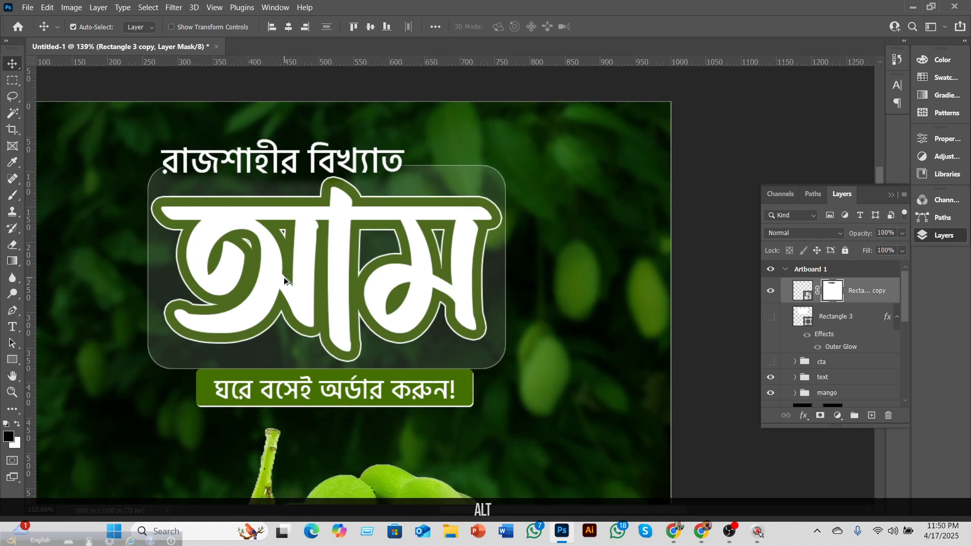
scroll(284, 277, "up", 1)
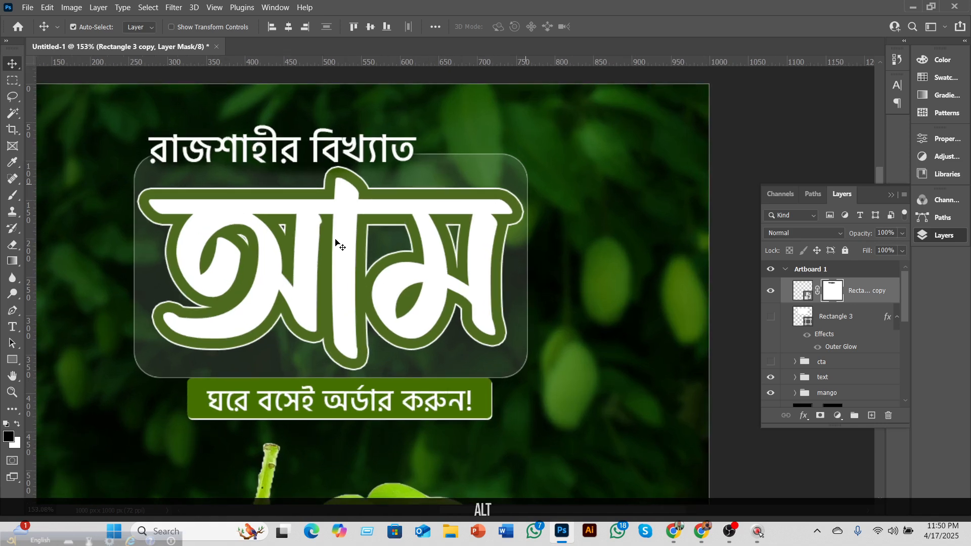
scroll(191, 346, "up", 2)
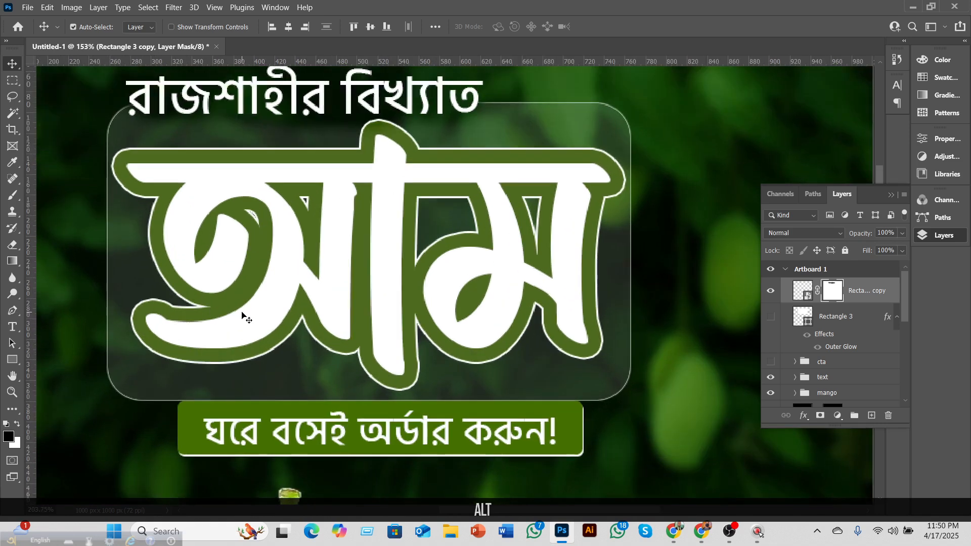
scroll(242, 316, "up", 2)
scroll(288, 316, "up", 1)
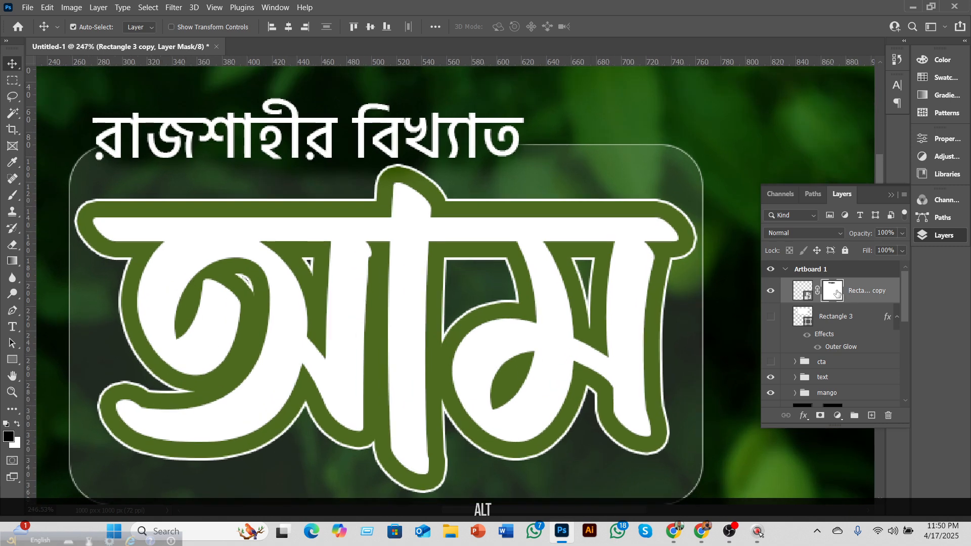
- Set the foreground colour to white and brush on the mask below the small top text to restore the panel there
left_click(18, 424)
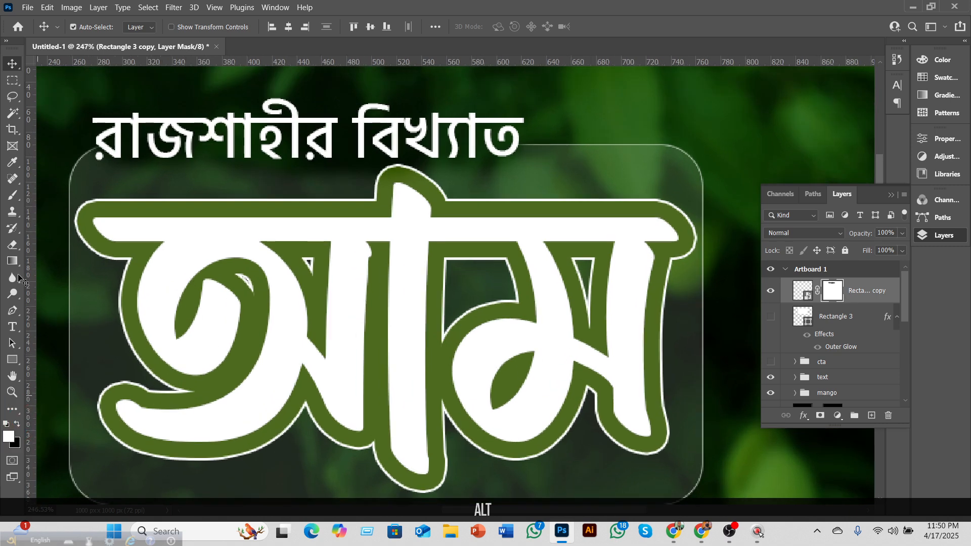
left_click(13, 195)
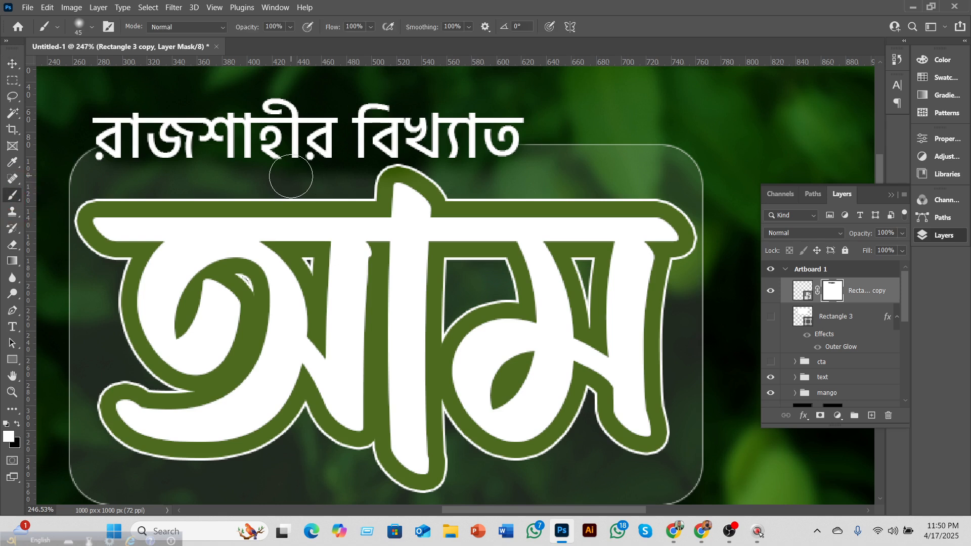
left_click(314, 175, "shift")
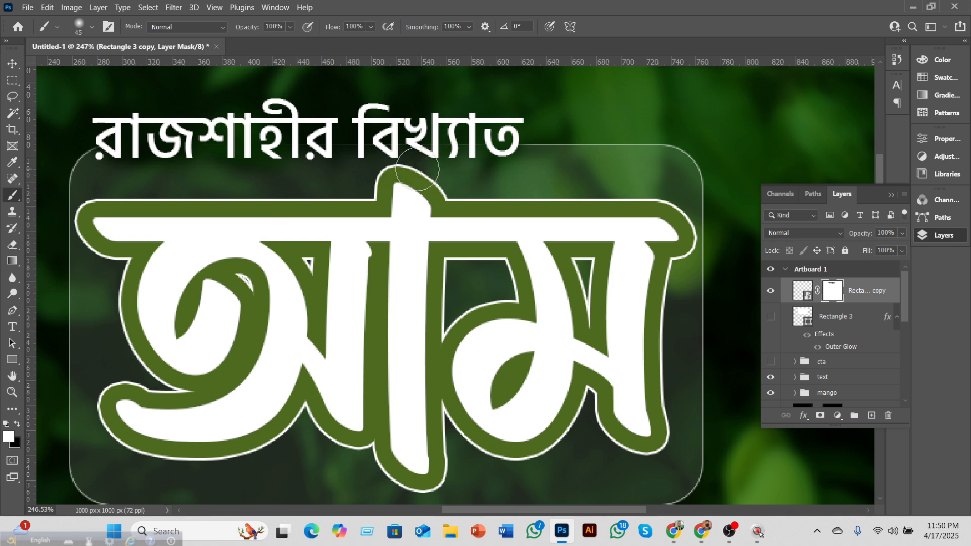
key("ctrl+z")
key("ctrl+z")
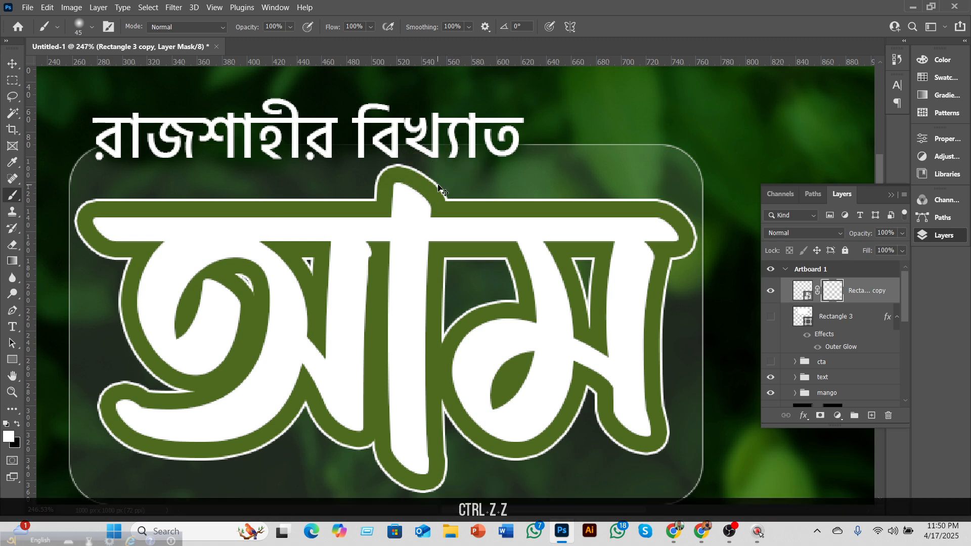
key("ctrl+z")
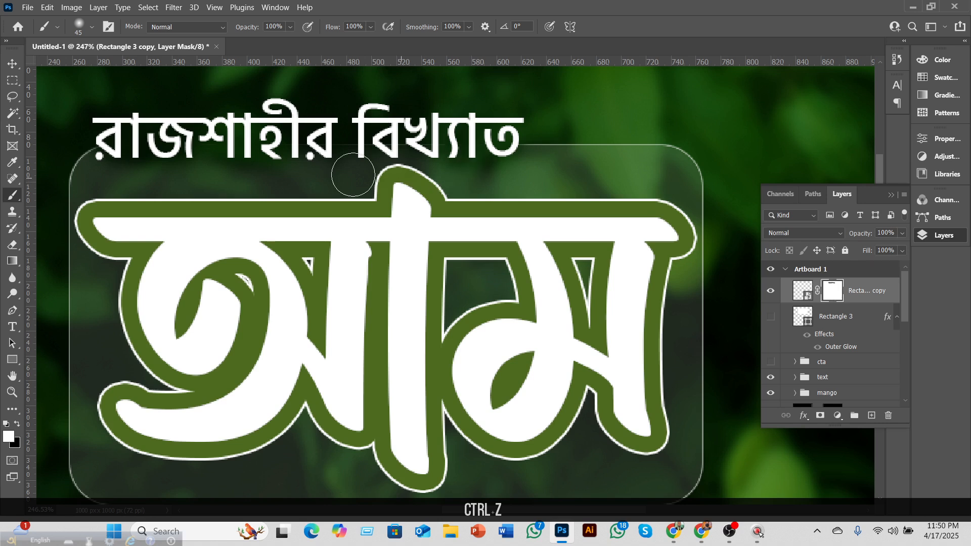
left_click_drag(281, 179, 125, 184)
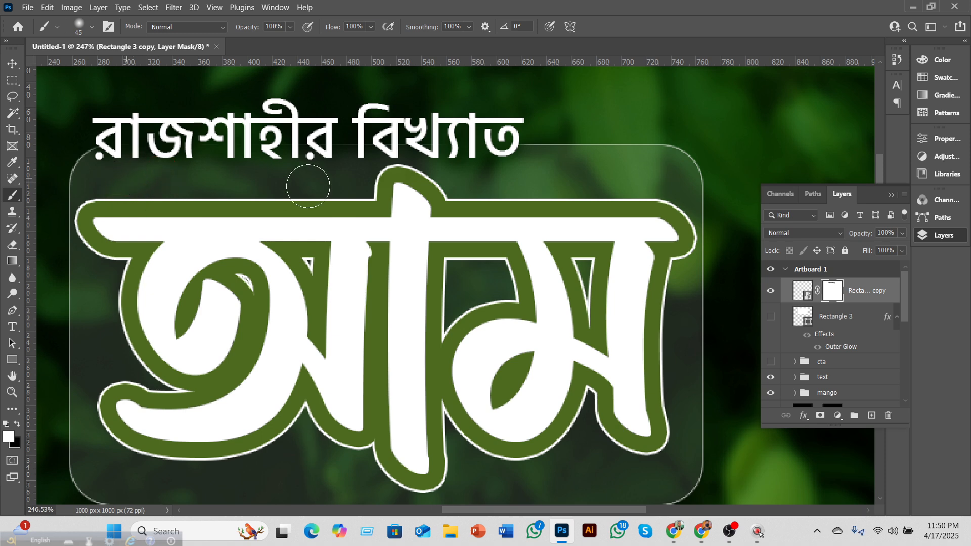
- Paint black on the mask with a 30 px brush to hide the panel's upper edge around the gap between রাজশাহীর and বিখ্যাত
left_click(16, 424)
key("bracketleft")
key("bracketleft")
key("bracketleft")
left_click_drag(346, 141, 408, 139)
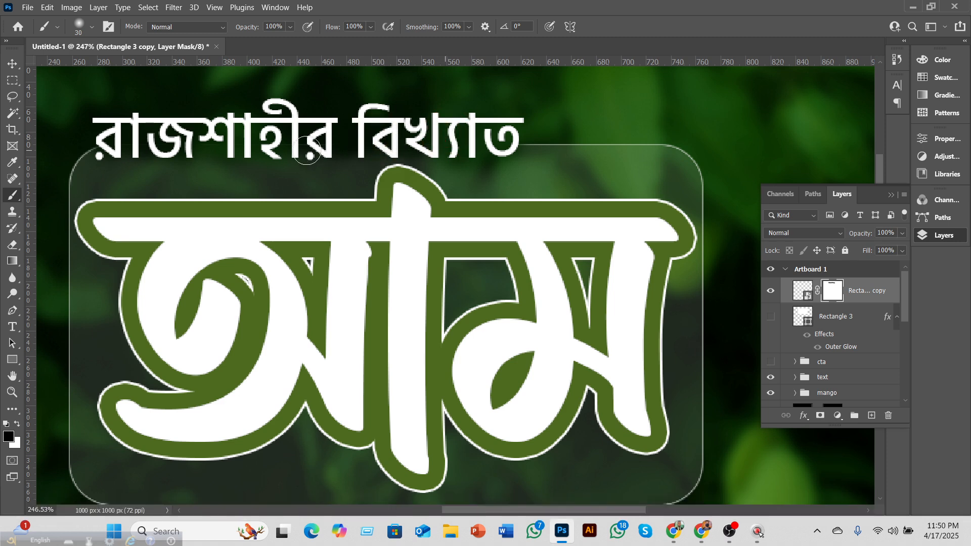
left_click_drag(324, 139, 294, 139)
left_click(12, 63)
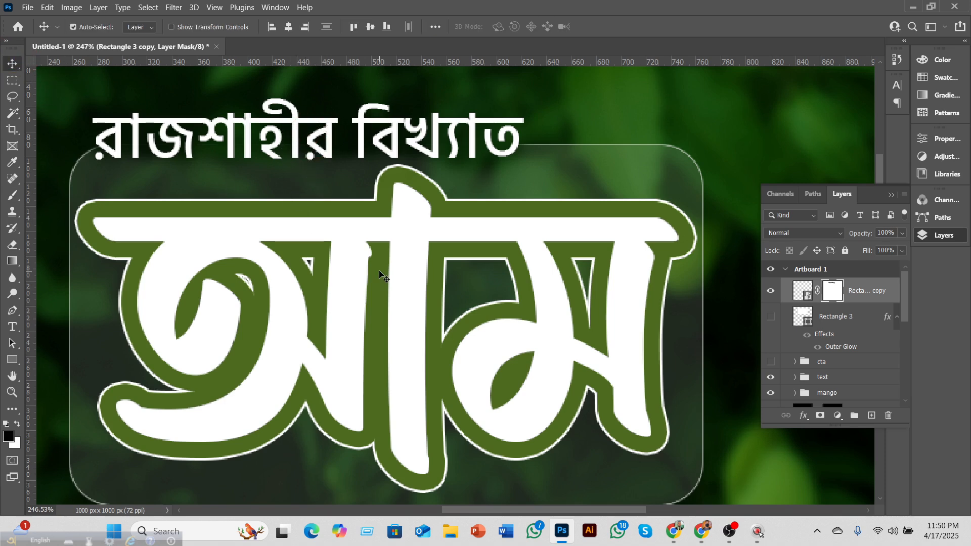
- Duplicate the masked panel layer Rectangle 3 copy and hide the original
scroll(290, 246, "down", 5)
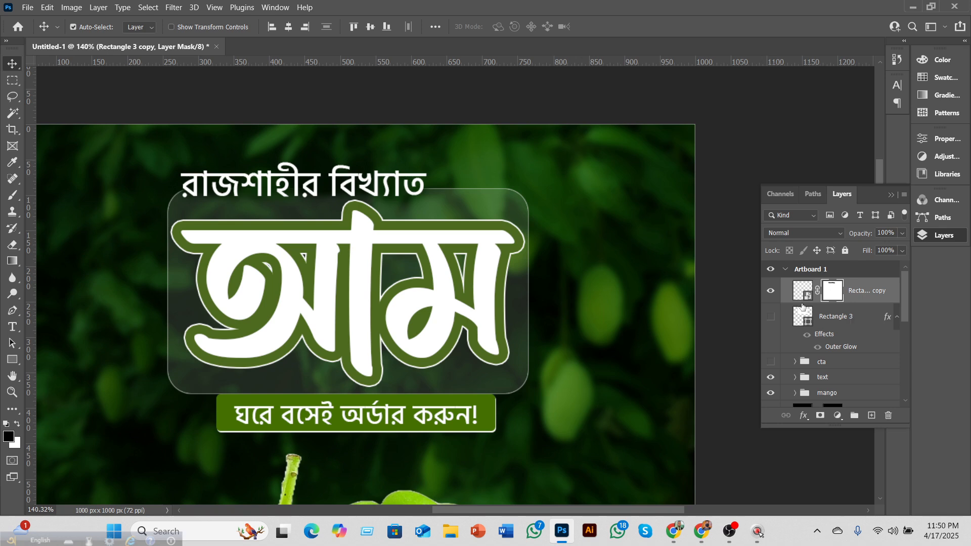
right_click(865, 290)
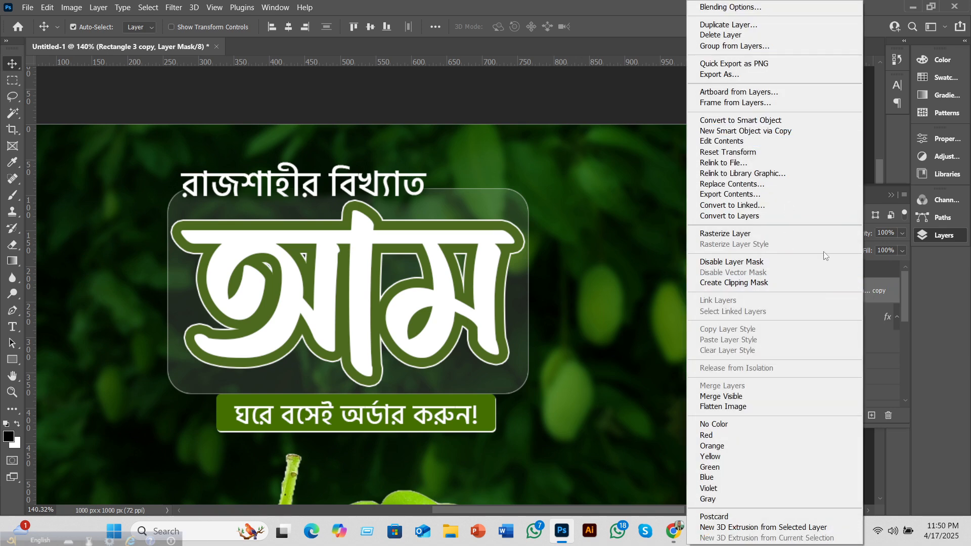
left_click(825, 256)
key("ctrl+j")
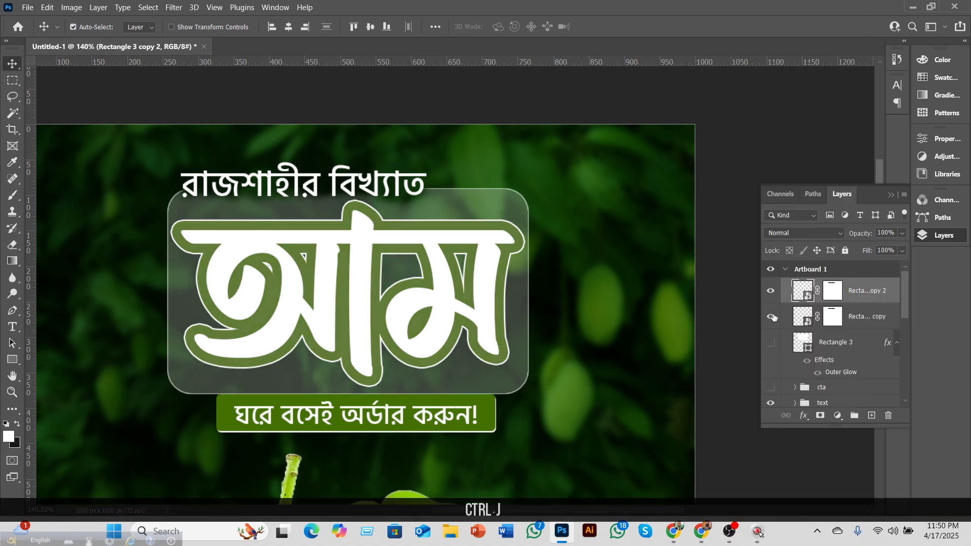
left_click(771, 316)
- Convert the duplicated panel layer to a smart object and add a Gradient Overlay effect to it
right_click(868, 293)
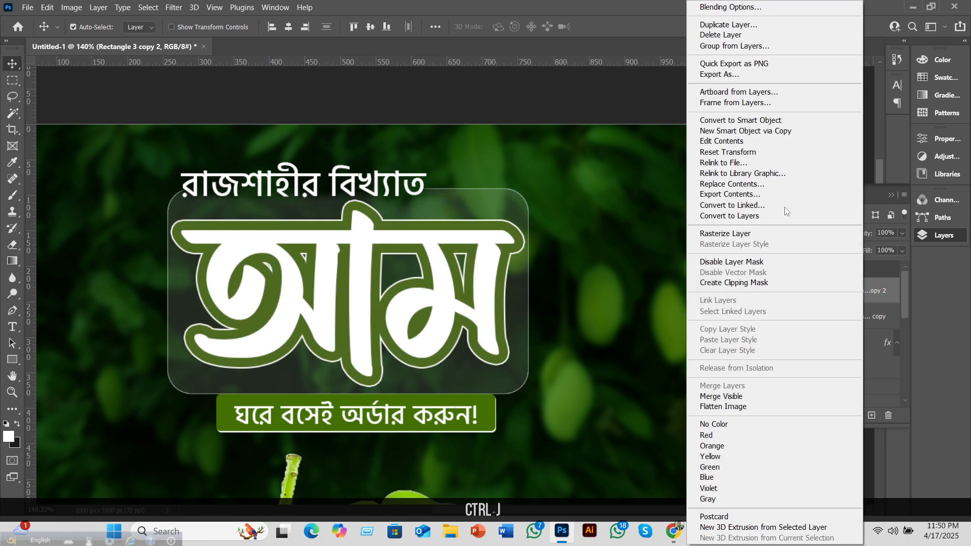
left_click(754, 121)
right_click(842, 288)
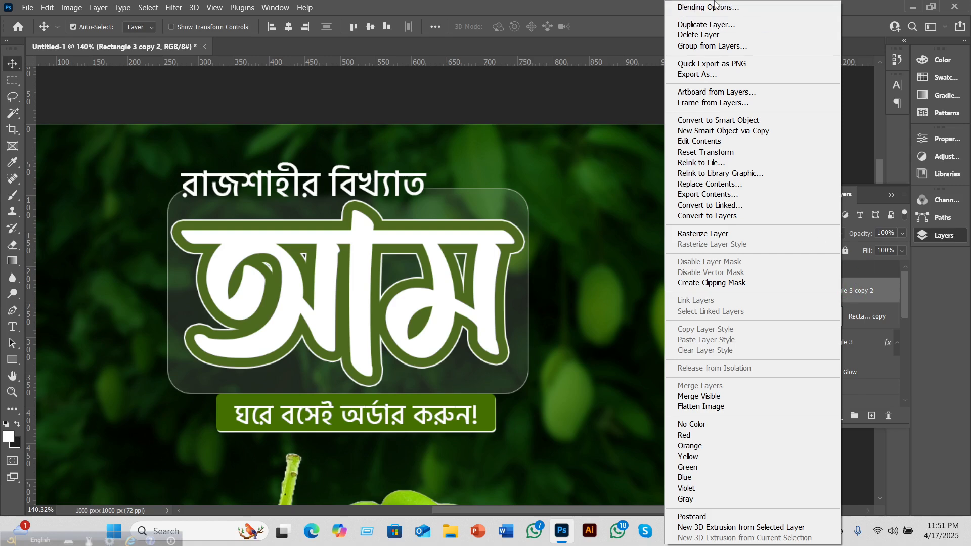
left_click(714, 8)
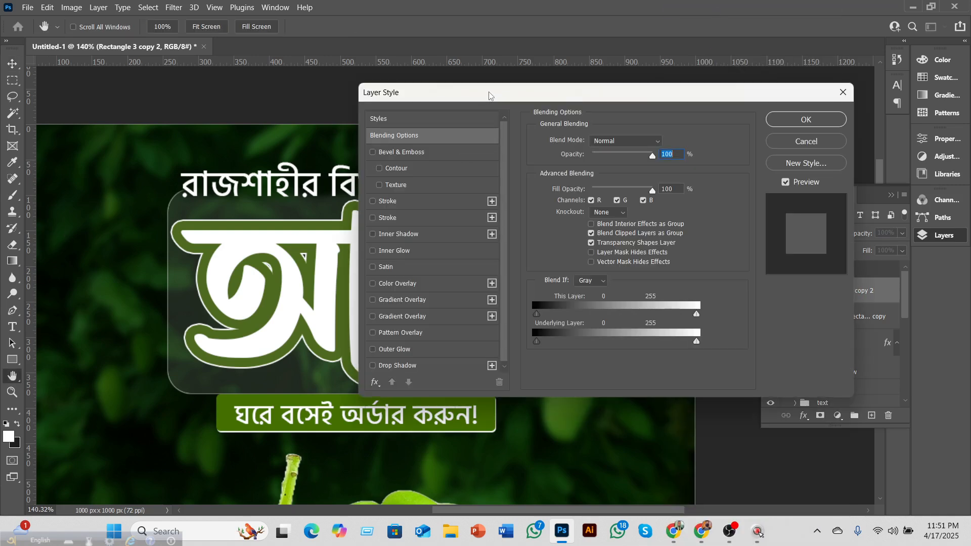
left_click_drag(489, 95, 709, 96)
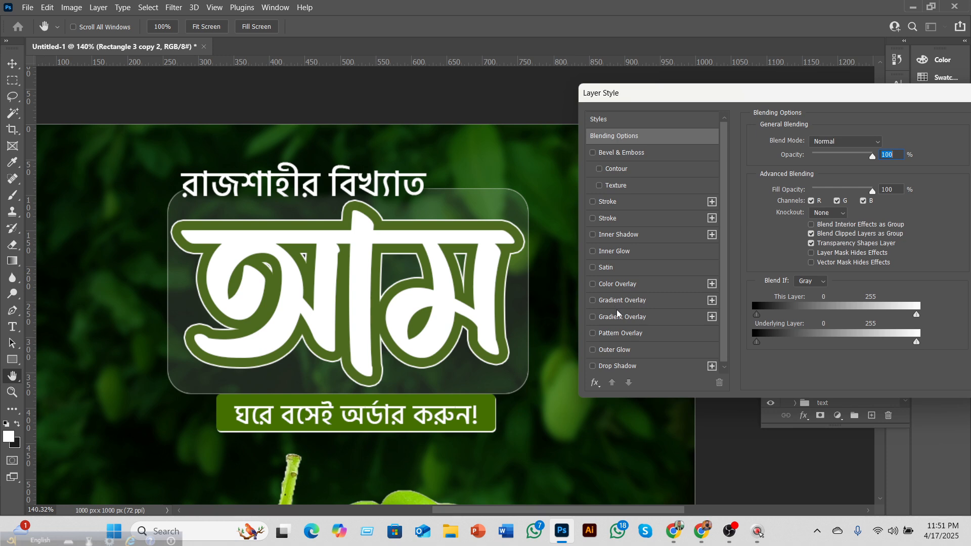
left_click(594, 302)
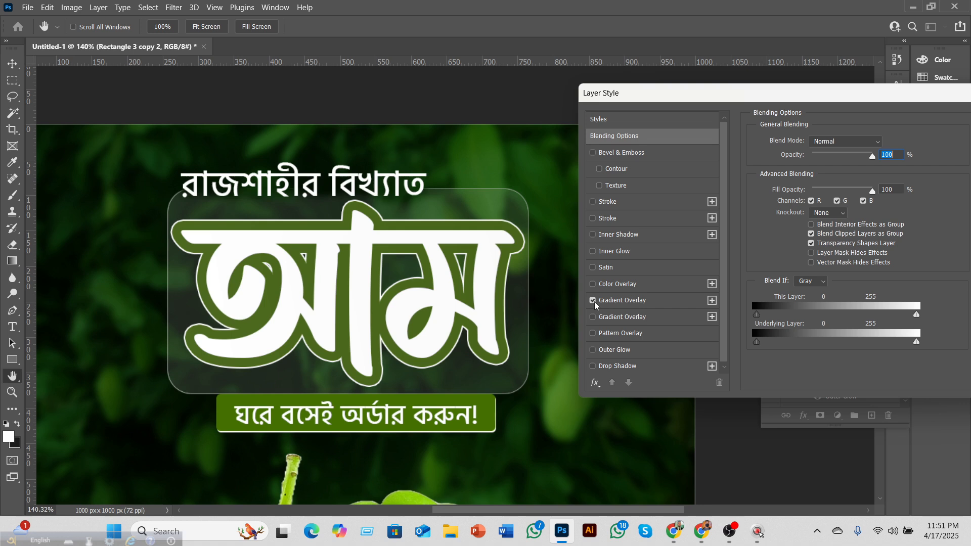
left_click(645, 300)
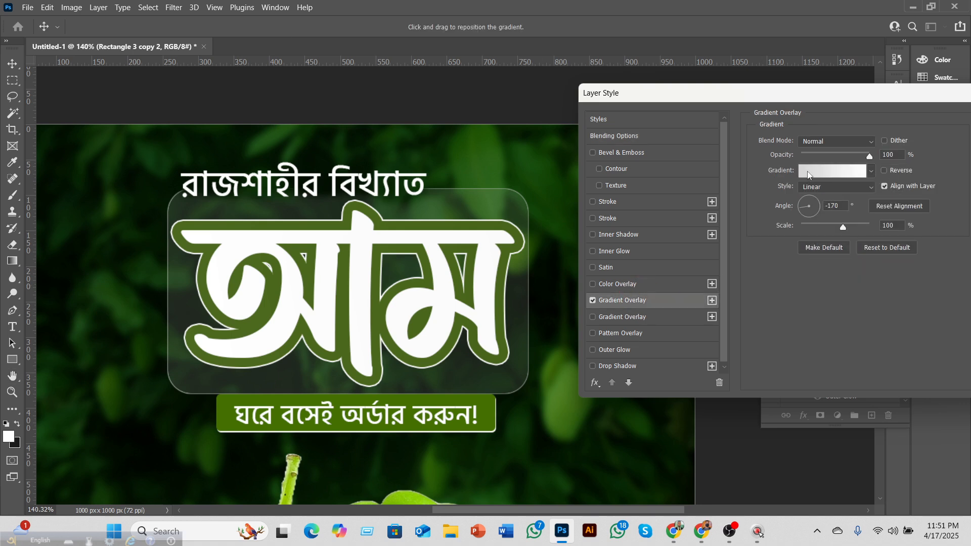
- Set the first colour stop of the overlay gradient to dark grey 444444
left_click(808, 173)
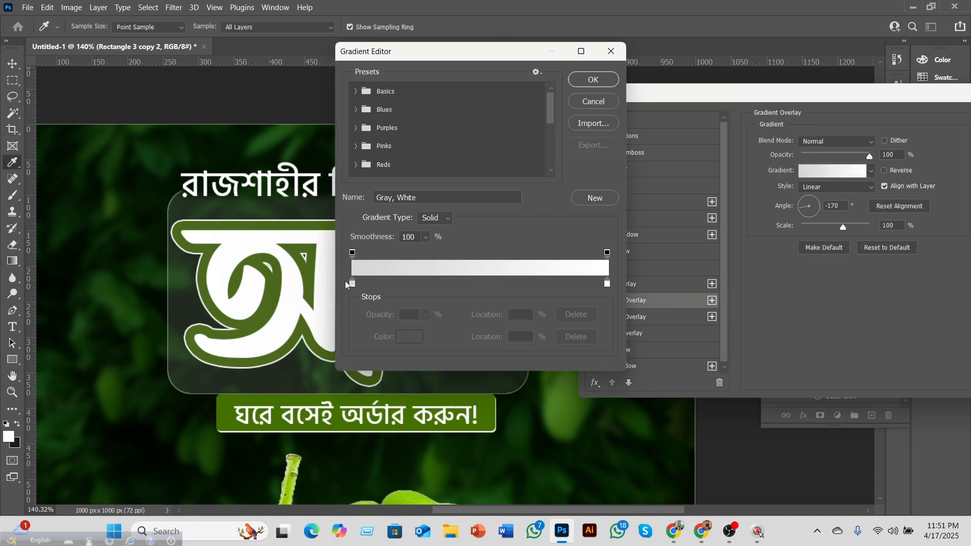
left_click(353, 284)
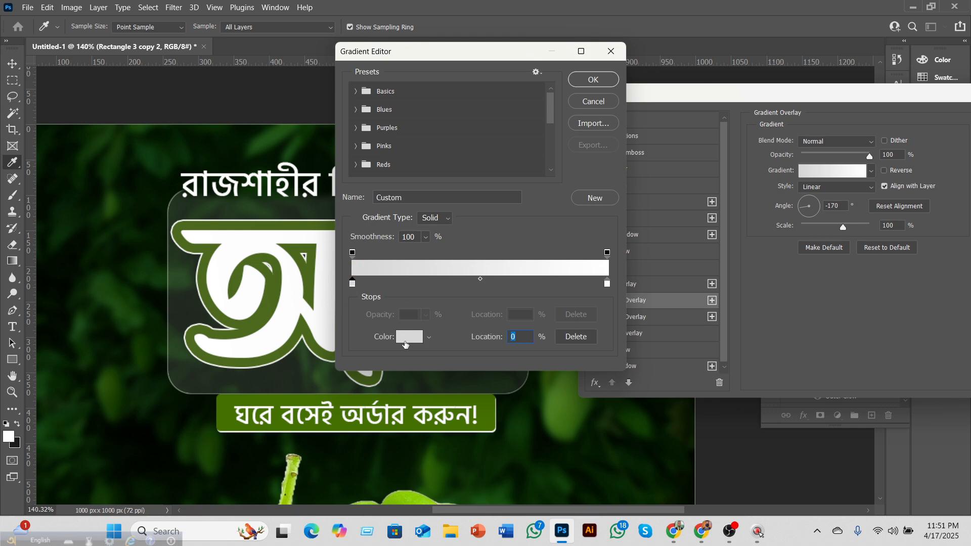
left_click(410, 336)
mouse_move(656, 243)
left_mouse_down()
mouse_move(659, 216)
mouse_move(620, 196)
left_mouse_up()
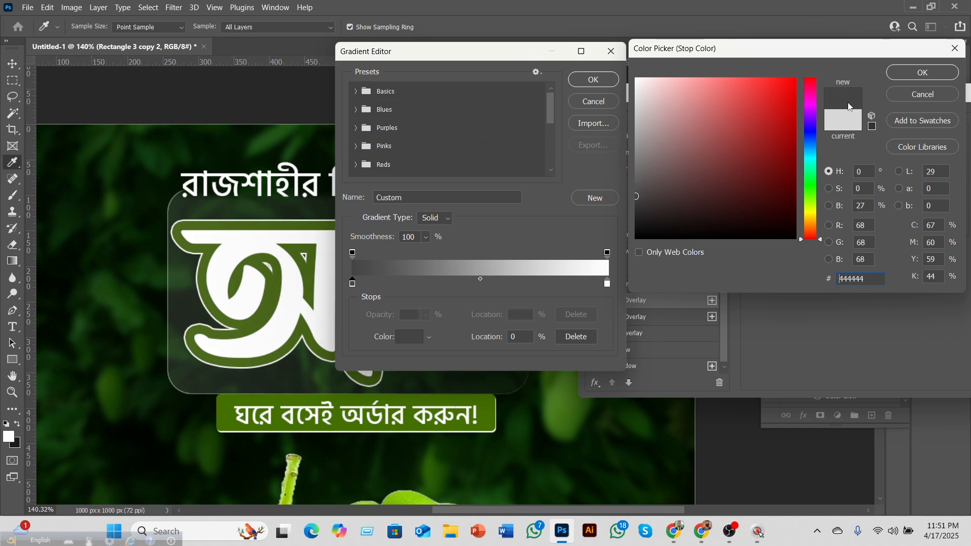
left_click(922, 72)
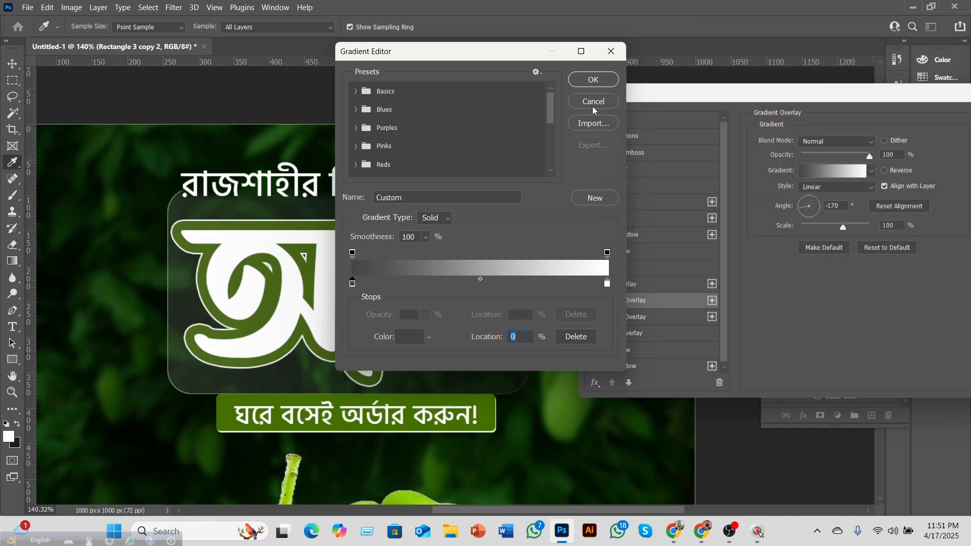
left_click(593, 79)
- Place the gradient's white end stop at 99% and the colour midpoint at 39%, keeping the stop white
left_click_drag(778, 94, 841, 91)
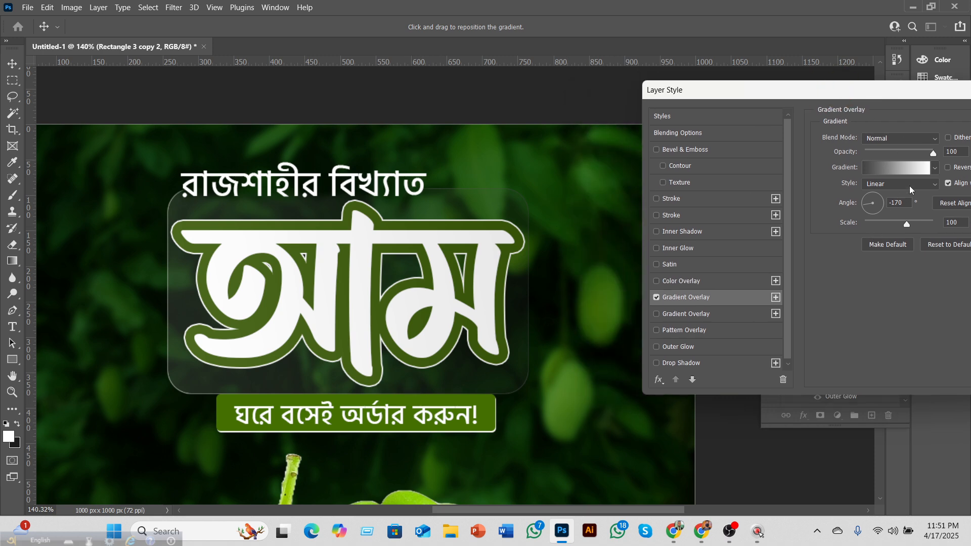
left_click(918, 169)
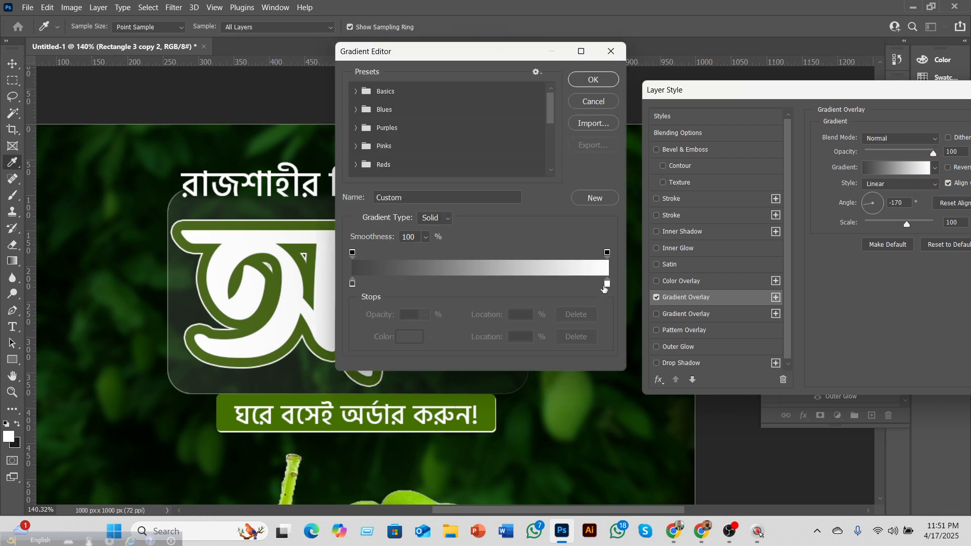
left_click_drag(607, 284, 606, 284)
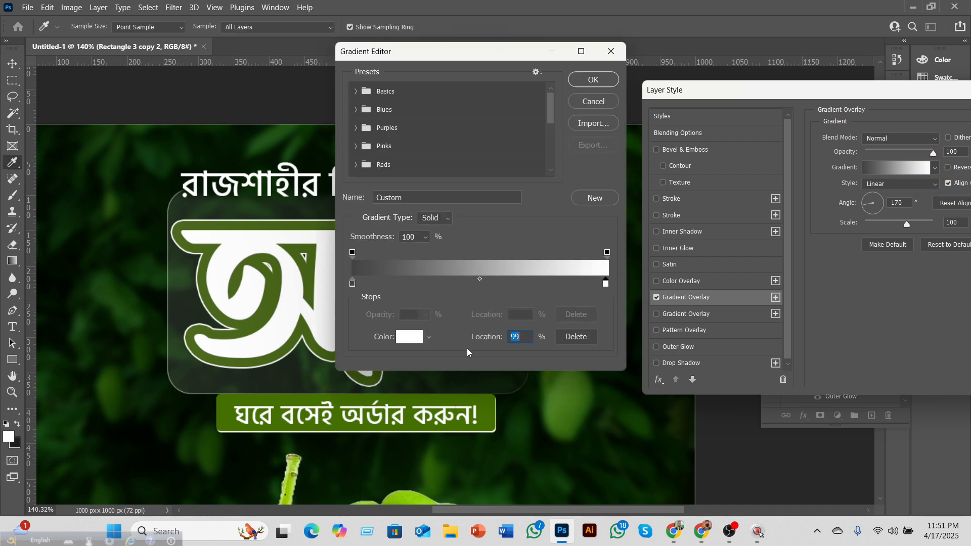
left_click(406, 337)
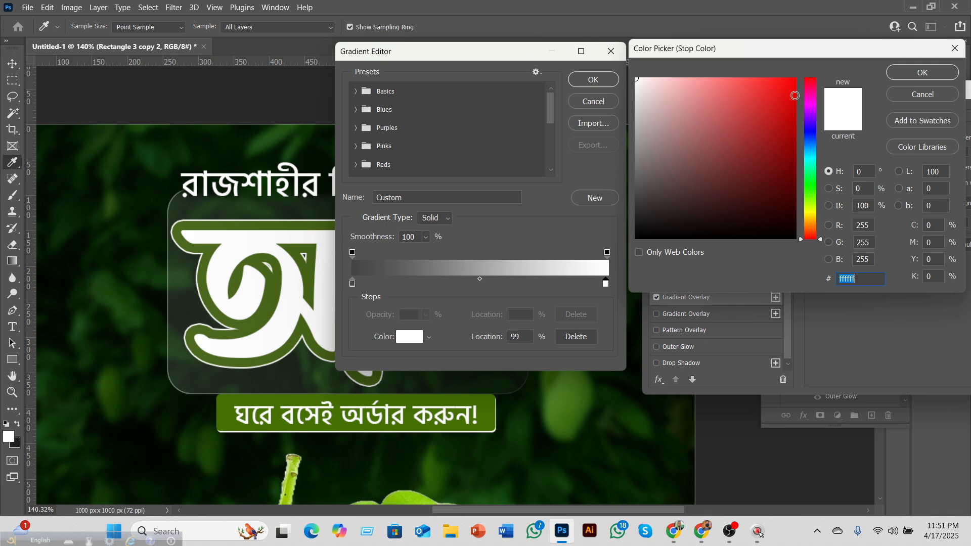
left_click(923, 72)
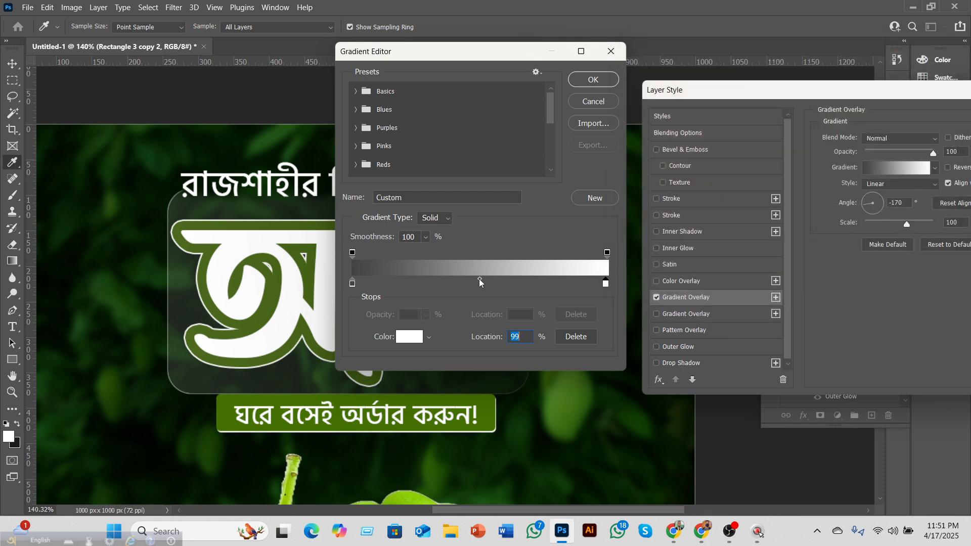
left_click_drag(480, 280, 454, 281)
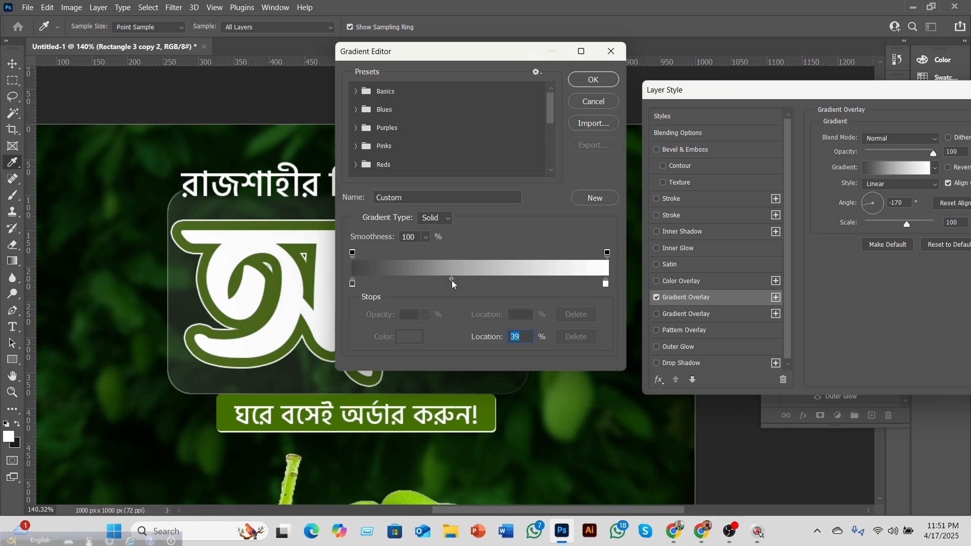
left_click(589, 80)
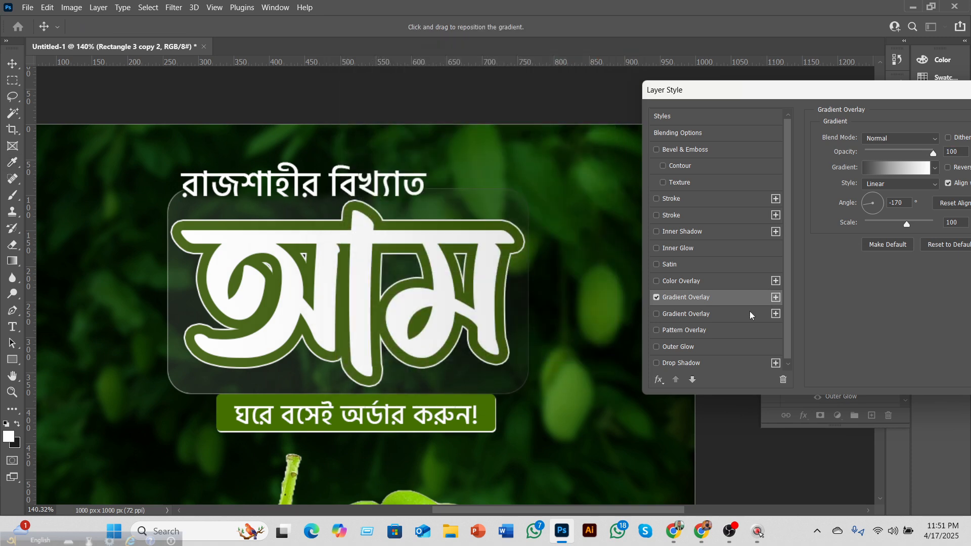
- Set the Gradient Overlay's angle to -147° and its blend mode to Color Burn, and apply the layer style
left_click_drag(883, 204, 866, 211)
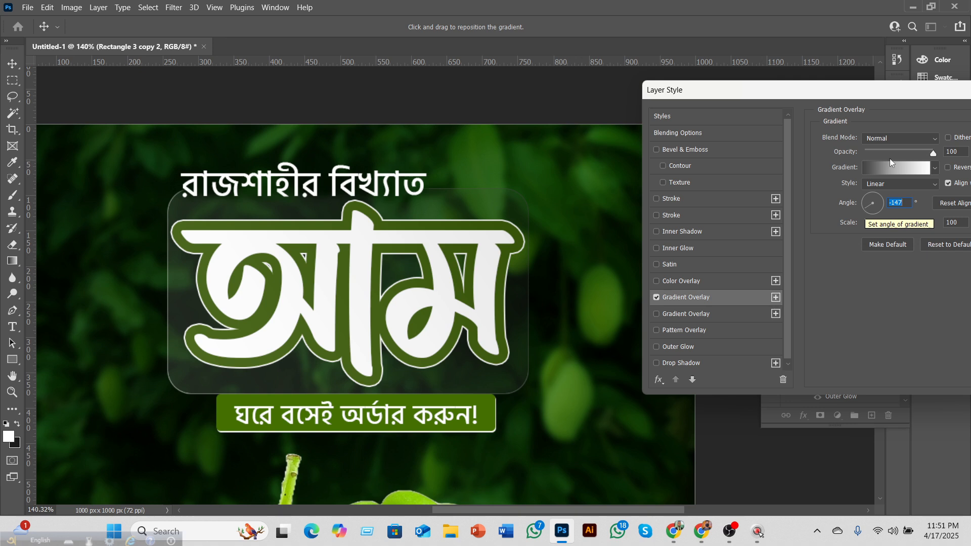
left_click_drag(897, 91, 763, 91)
left_click(765, 138)
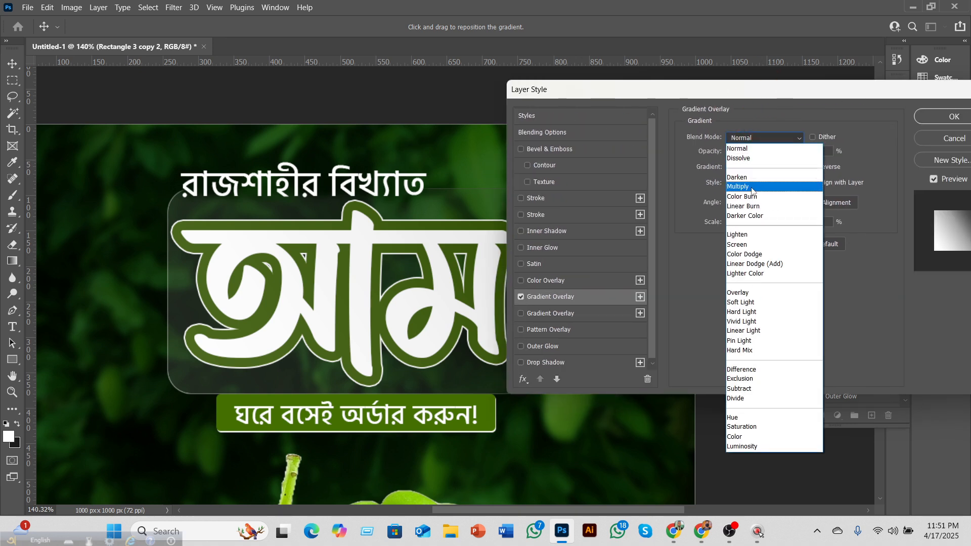
left_click(751, 198)
left_click_drag(693, 89, 821, 82)
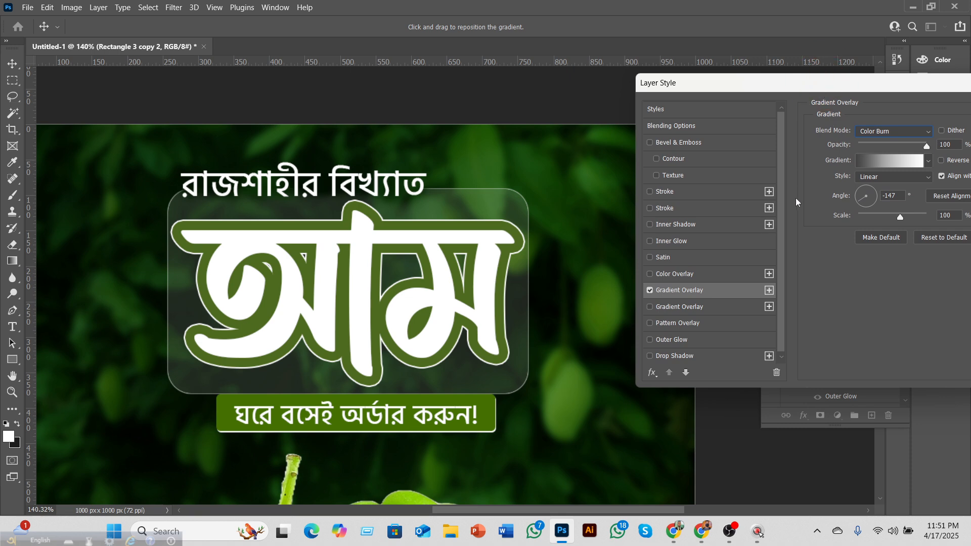
left_click_drag(882, 92, 780, 92)
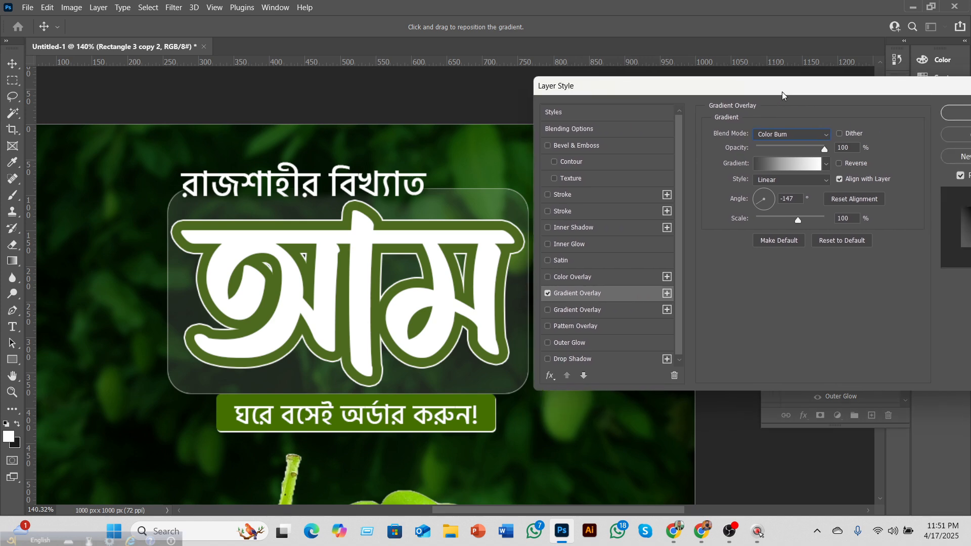
left_click(953, 113)
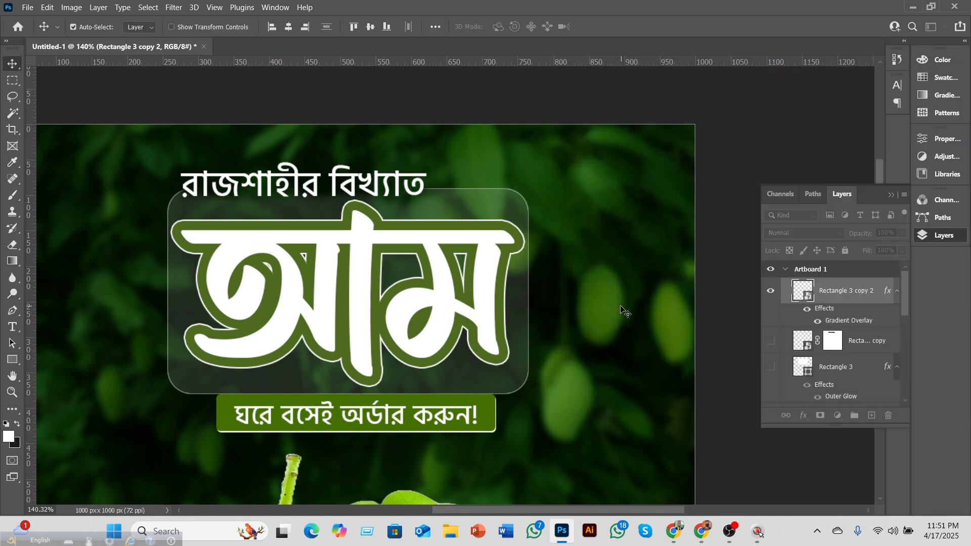
scroll(615, 290, "down", 3)
scroll(545, 301, "down", 3)
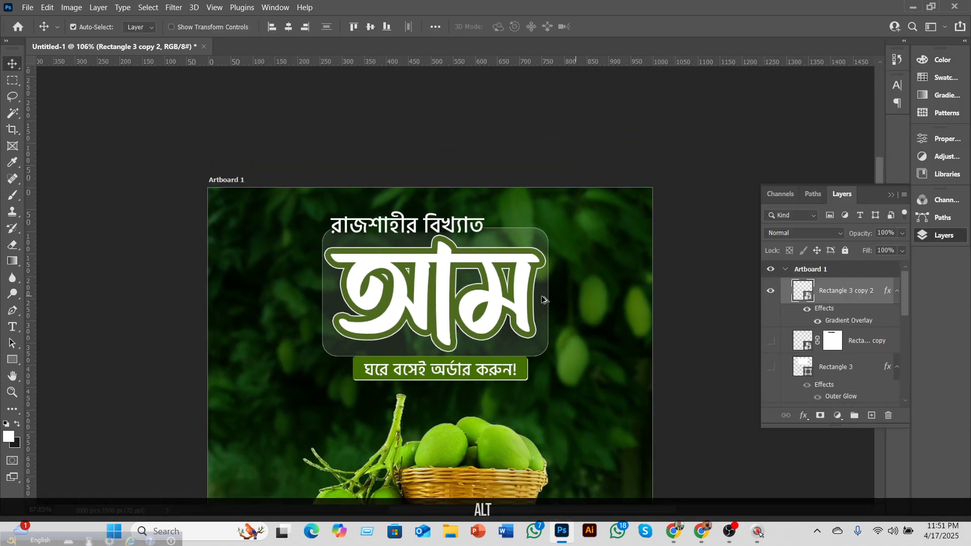
scroll(542, 300, "down", 1)
scroll(540, 298, "down", 1)
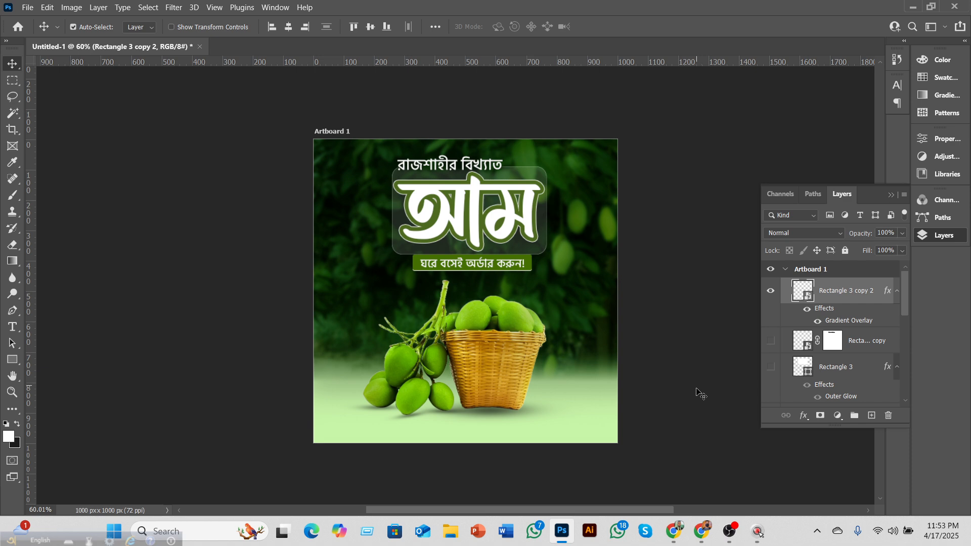
left_click(731, 532)
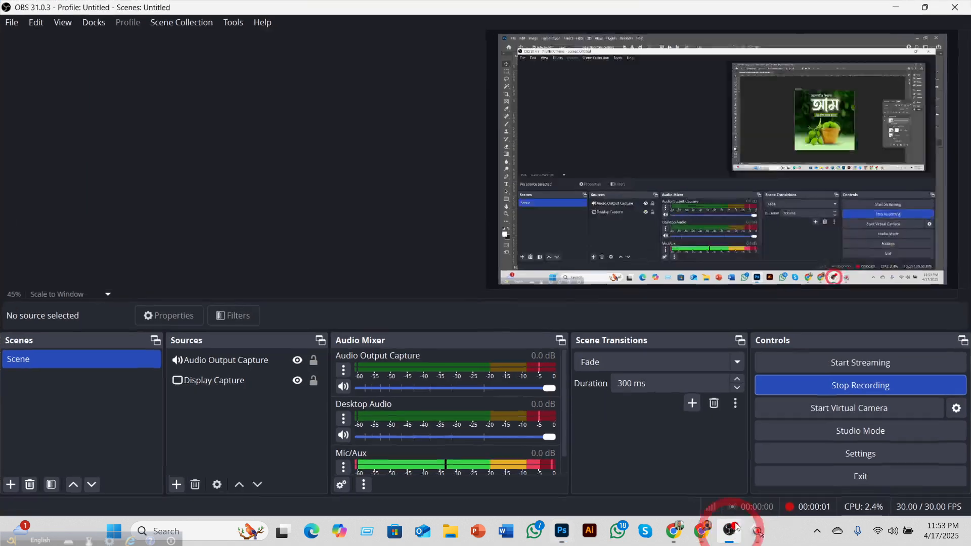